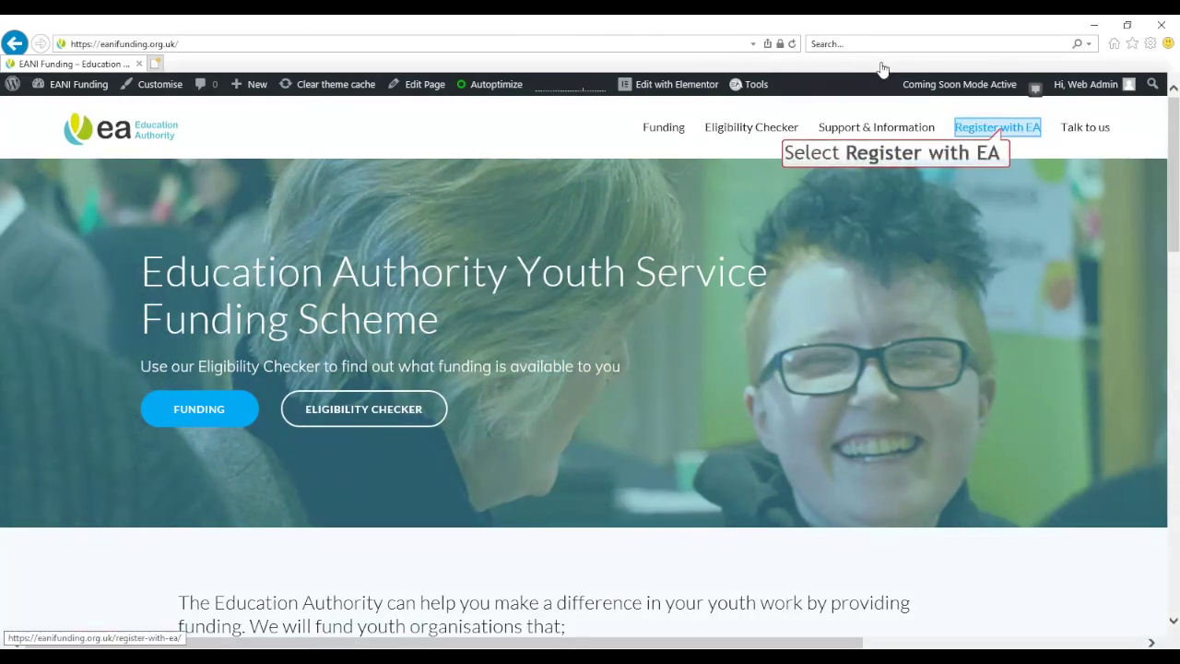
From the Register with EA page, follow the Local Registration section's Register Online link to the portal
{"action": "left_click", "coordinate": [998, 129]}
{"action": "scroll", "coordinate": [338, 332], "scroll_direction": "down", "scroll_amount": 2}
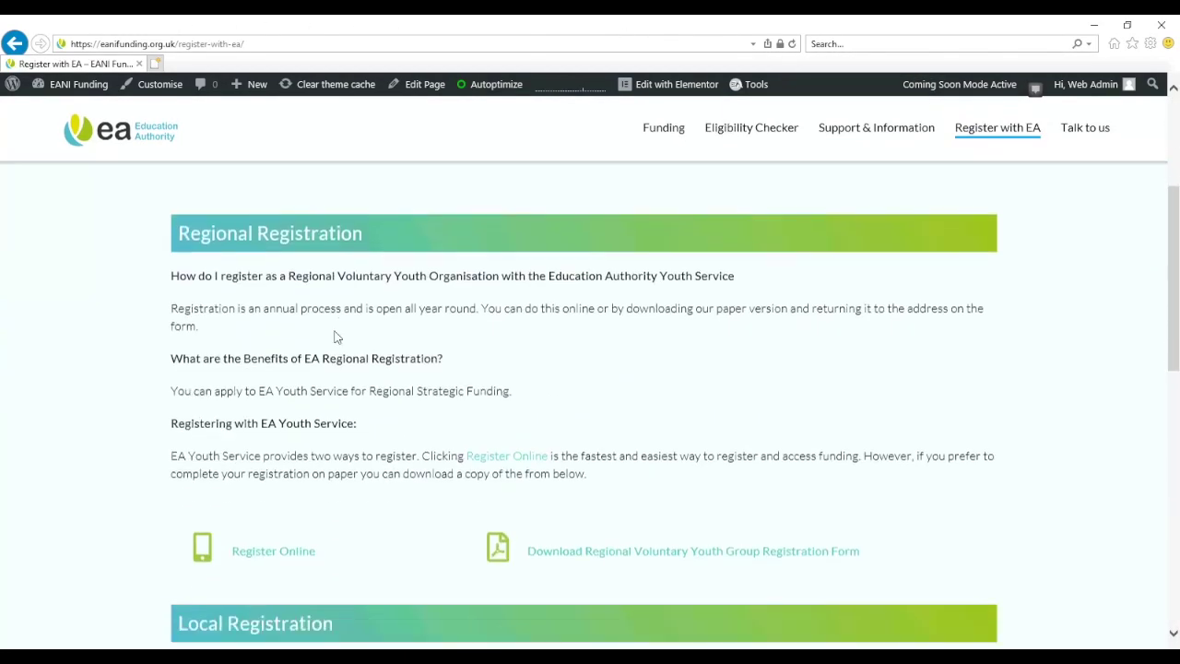
{"action": "scroll", "coordinate": [181, 468], "scroll_direction": "down", "scroll_amount": 4}
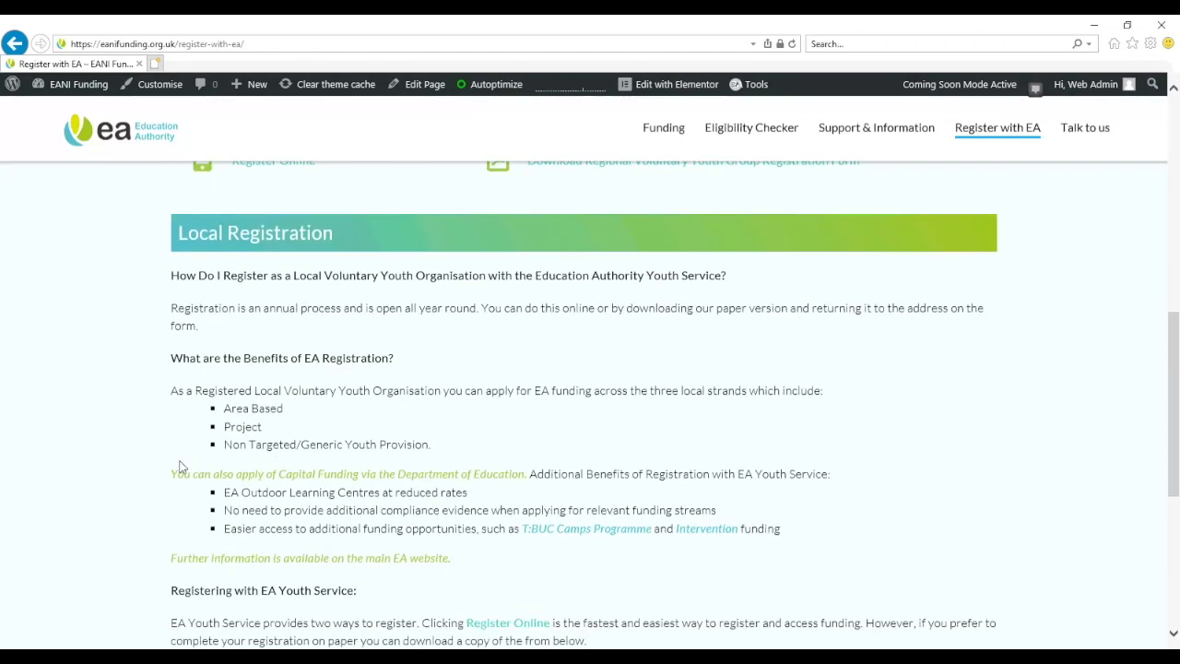
{"action": "scroll", "coordinate": [167, 536], "scroll_direction": "down", "scroll_amount": 1}
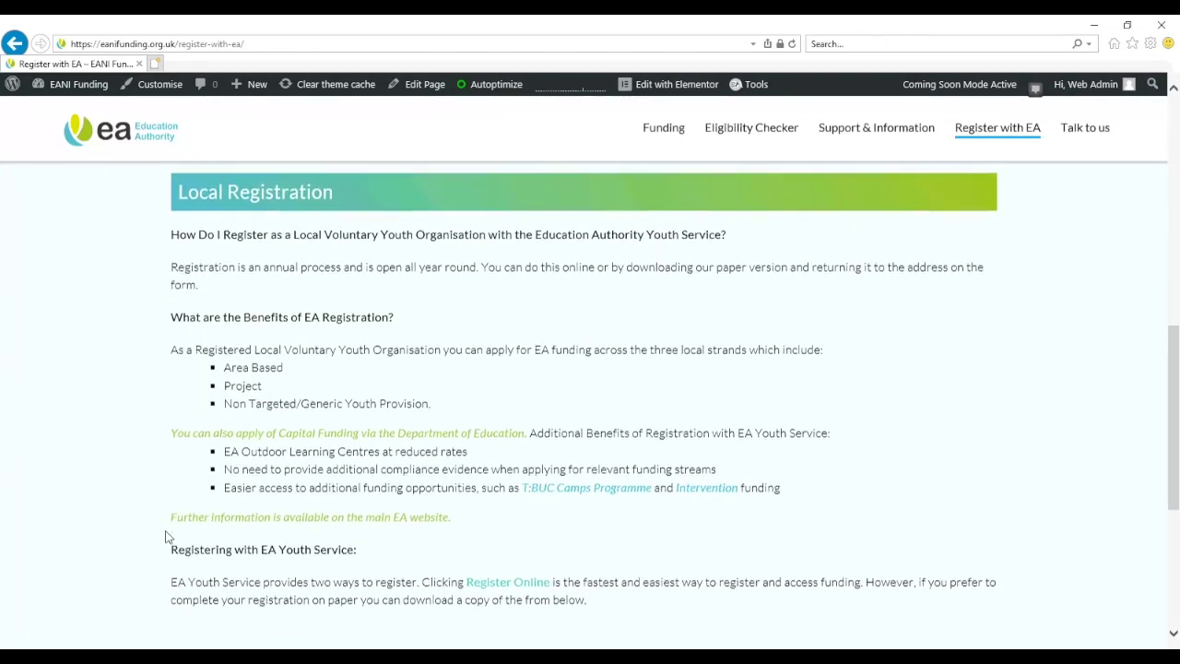
{"action": "scroll", "coordinate": [166, 536], "scroll_direction": "down", "scroll_amount": 3}
{"action": "left_click", "coordinate": [277, 519]}
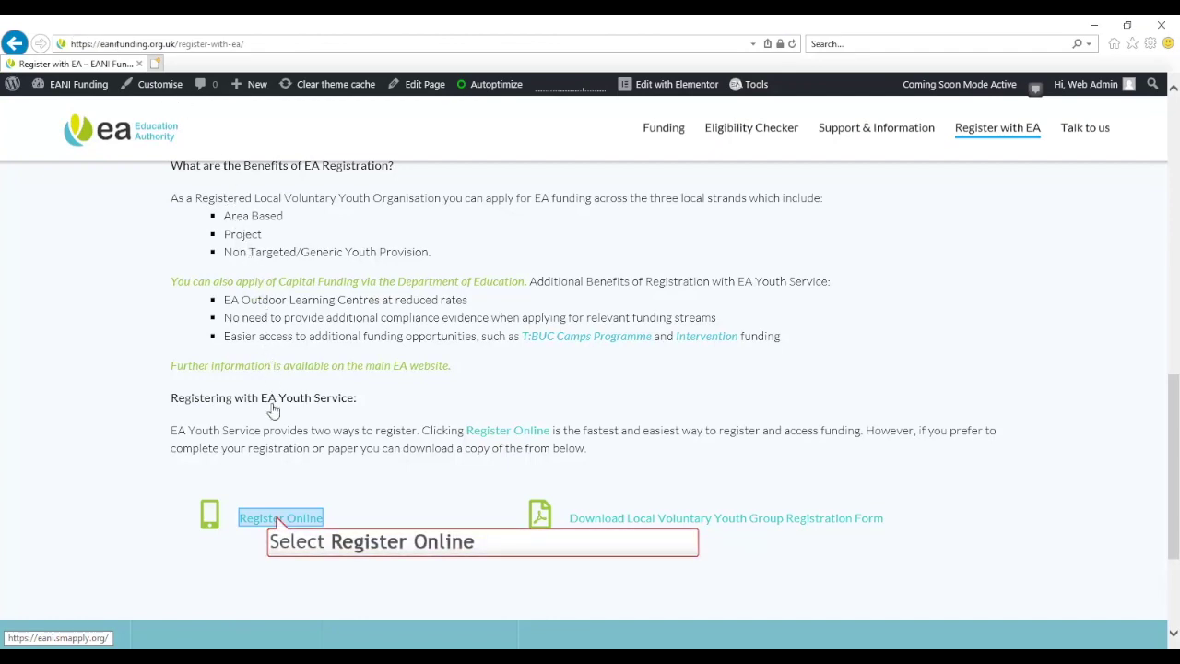
{"action": "left_click", "coordinate": [277, 519]}
Accept the portal's cookie policy
{"action": "scroll", "coordinate": [595, 453], "scroll_direction": "down", "scroll_amount": 4}
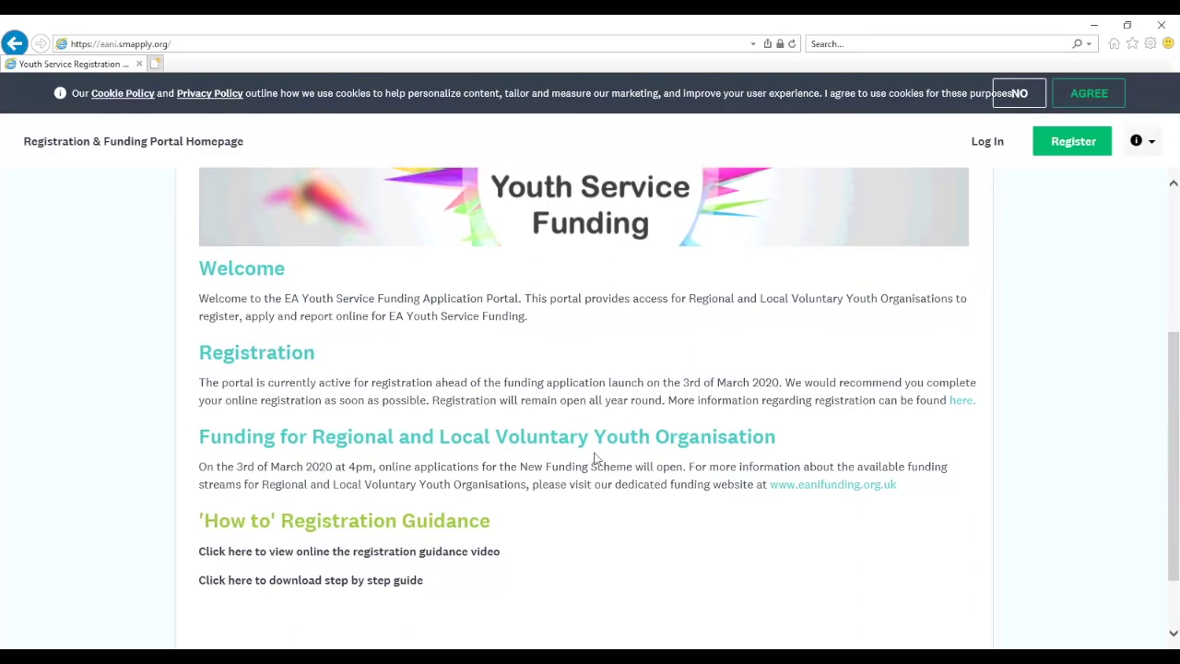
{"action": "scroll", "coordinate": [595, 457], "scroll_direction": "down", "scroll_amount": 2}
{"action": "scroll", "coordinate": [596, 456], "scroll_direction": "up", "scroll_amount": 5}
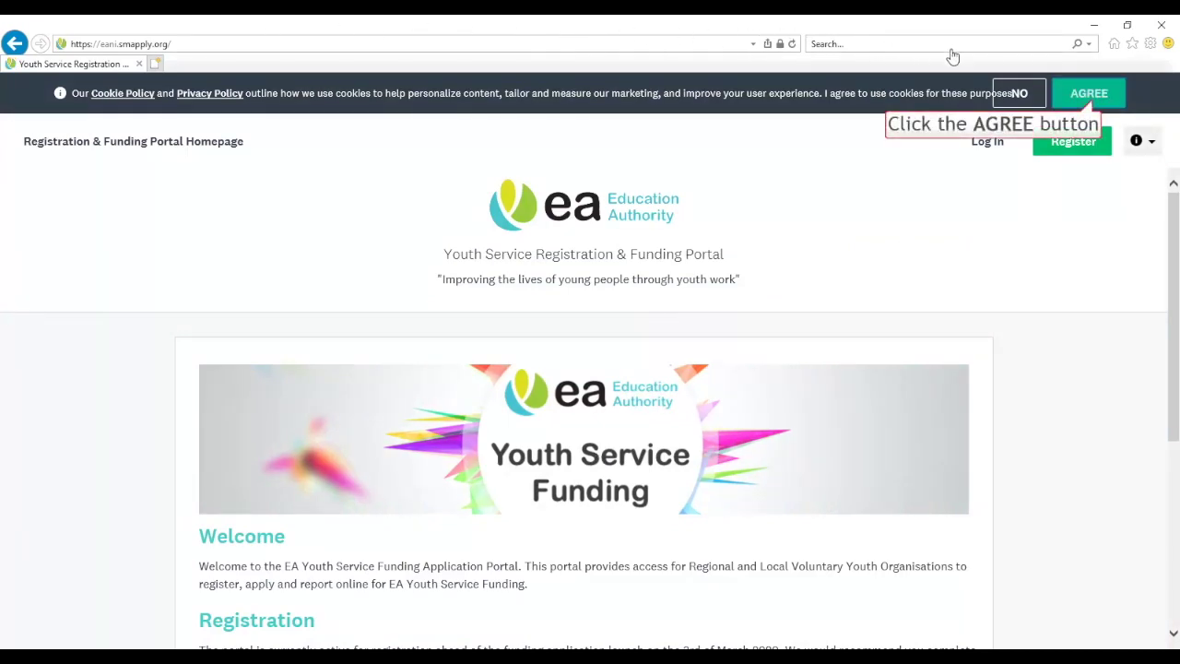
{"action": "left_click", "coordinate": [1088, 94]}
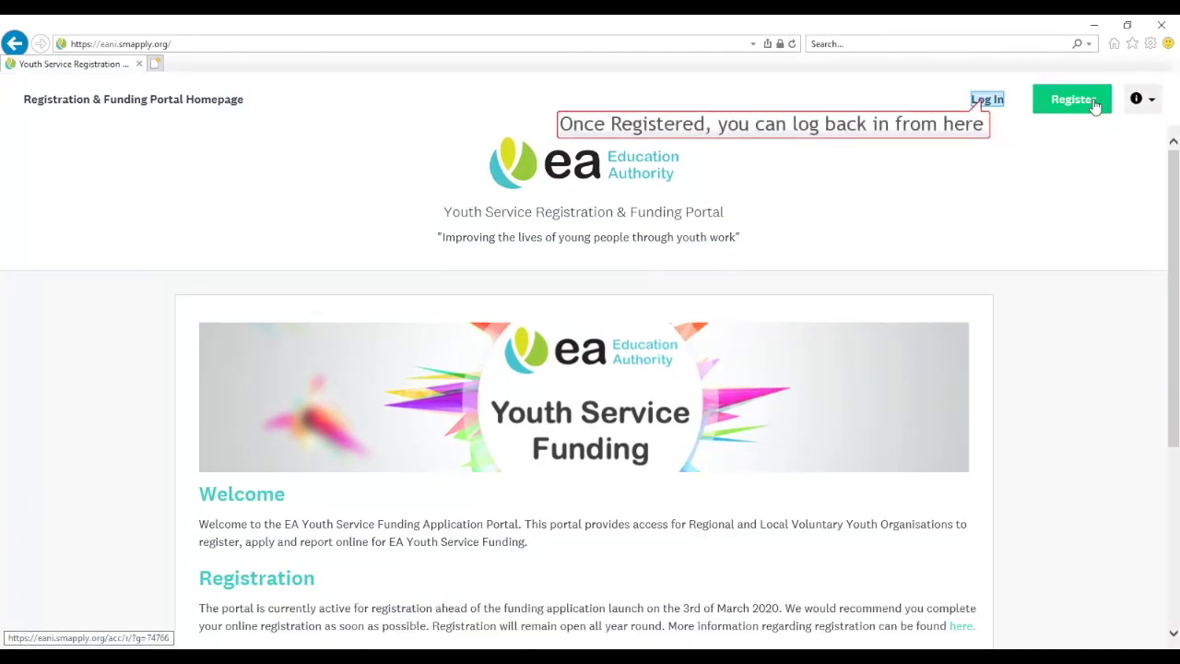
Open the applicant account registration form after briefly visiting the login page
{"action": "left_click", "coordinate": [987, 99]}
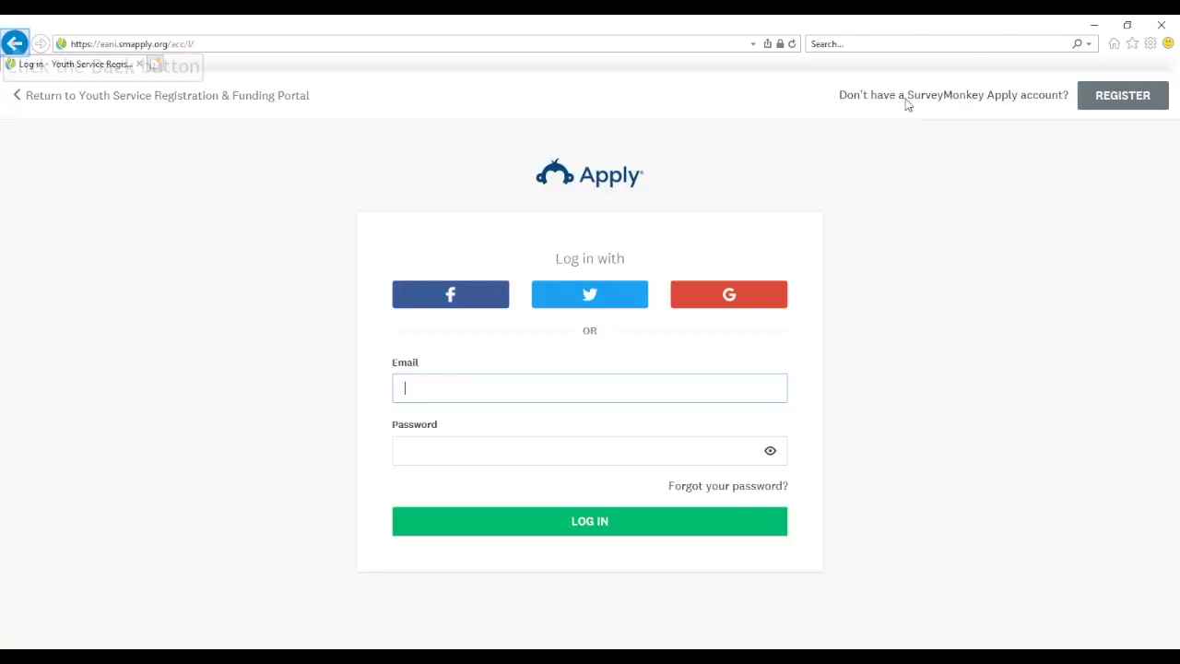
{"action": "left_click", "coordinate": [14, 43]}
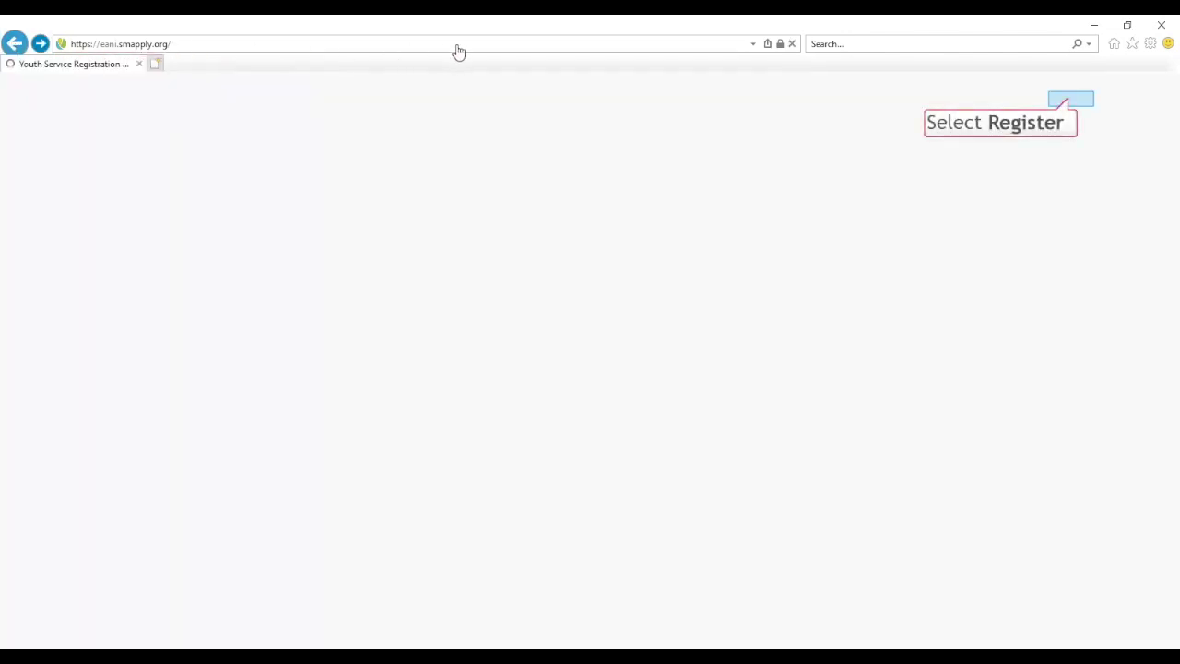
{"action": "left_click", "coordinate": [1067, 100]}
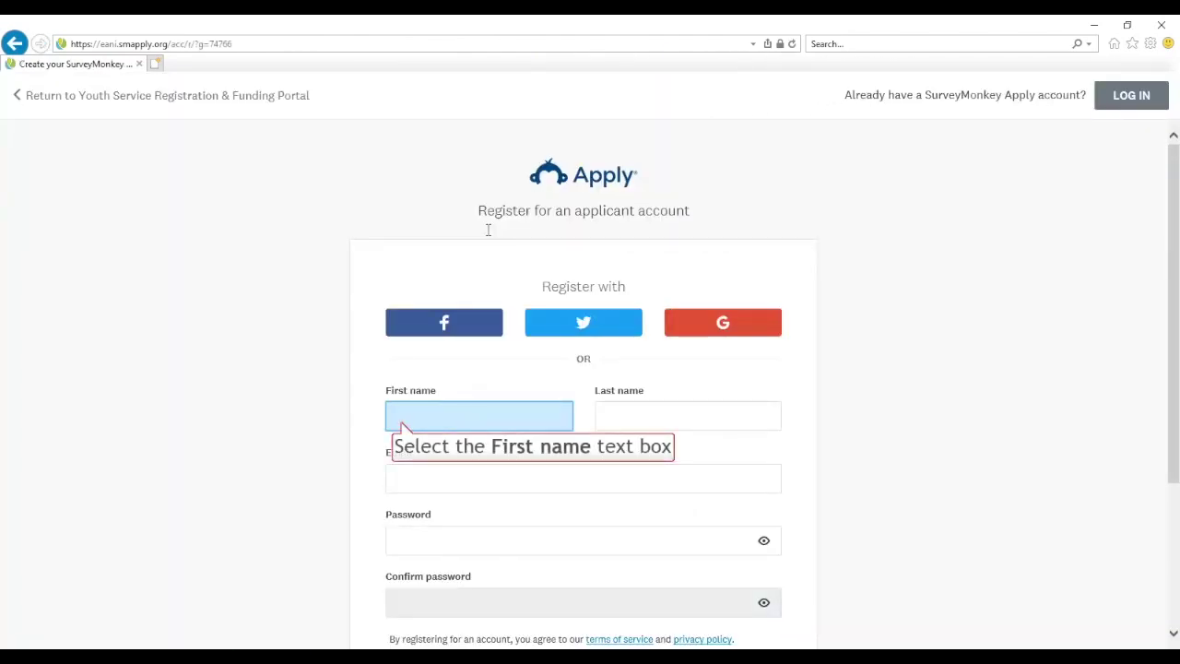
Enter the applicant's first and last name, the organisation's email, and the same password in both password fields
{"action": "left_click", "coordinate": [402, 422]}
{"action": "type", "text": "Someone"}
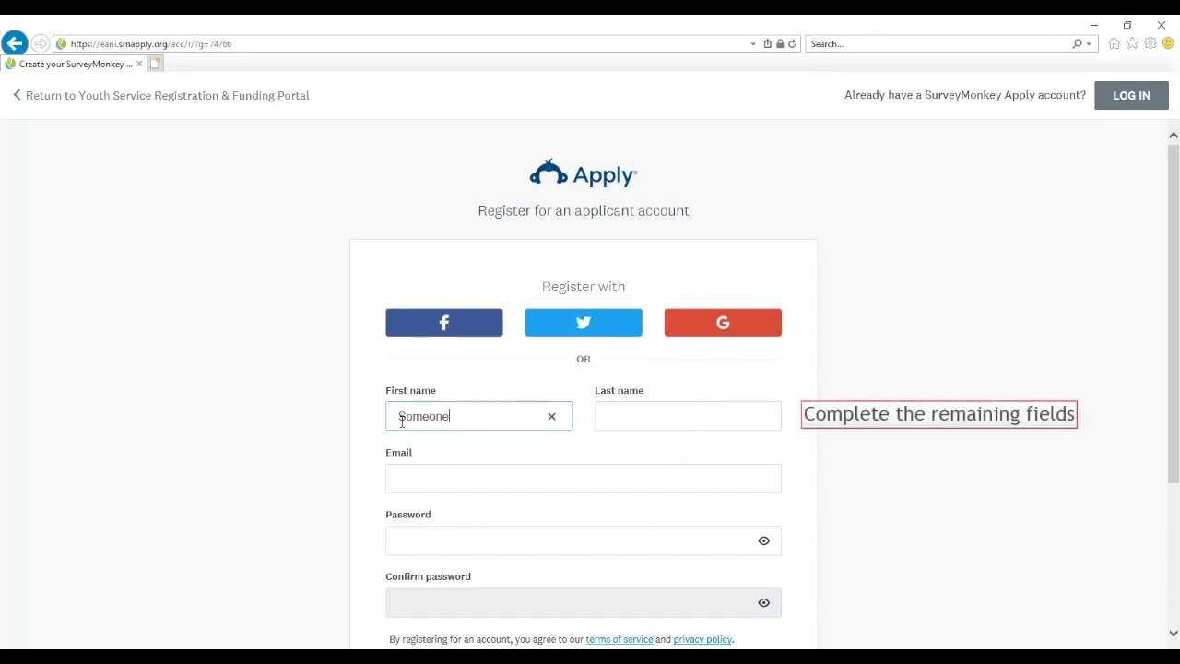
{"action": "key", "text": "Tab"}
{"action": "type", "text": "S"}
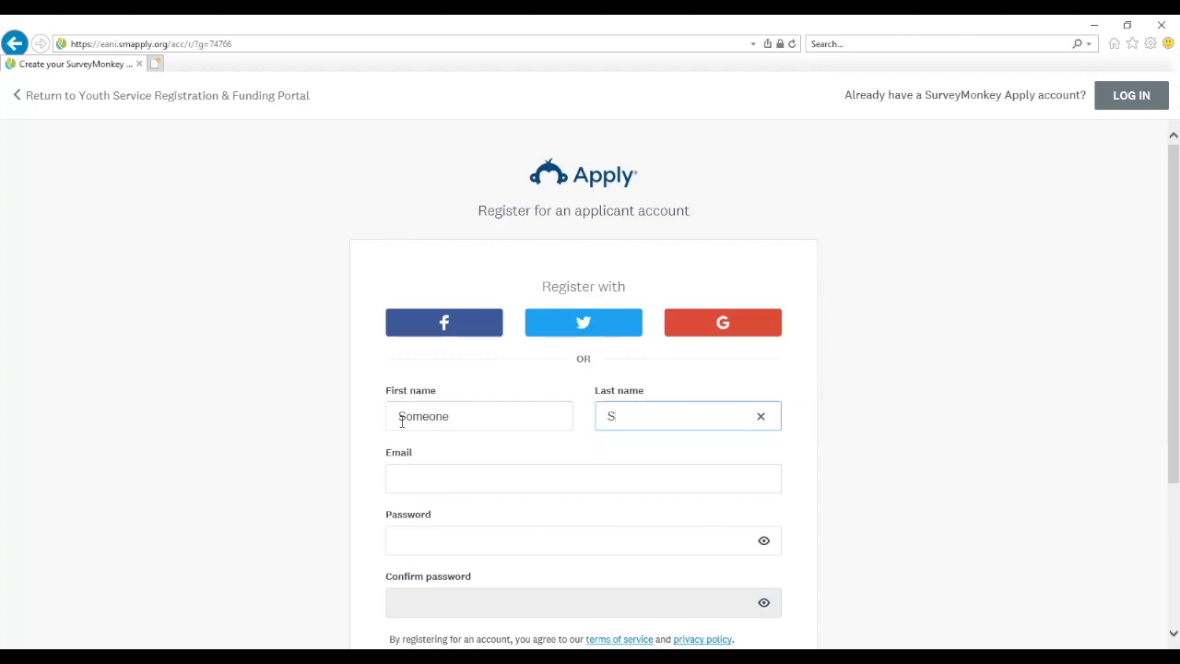
{"action": "type", "text": "urname"}
{"action": "key", "text": "Tab"}
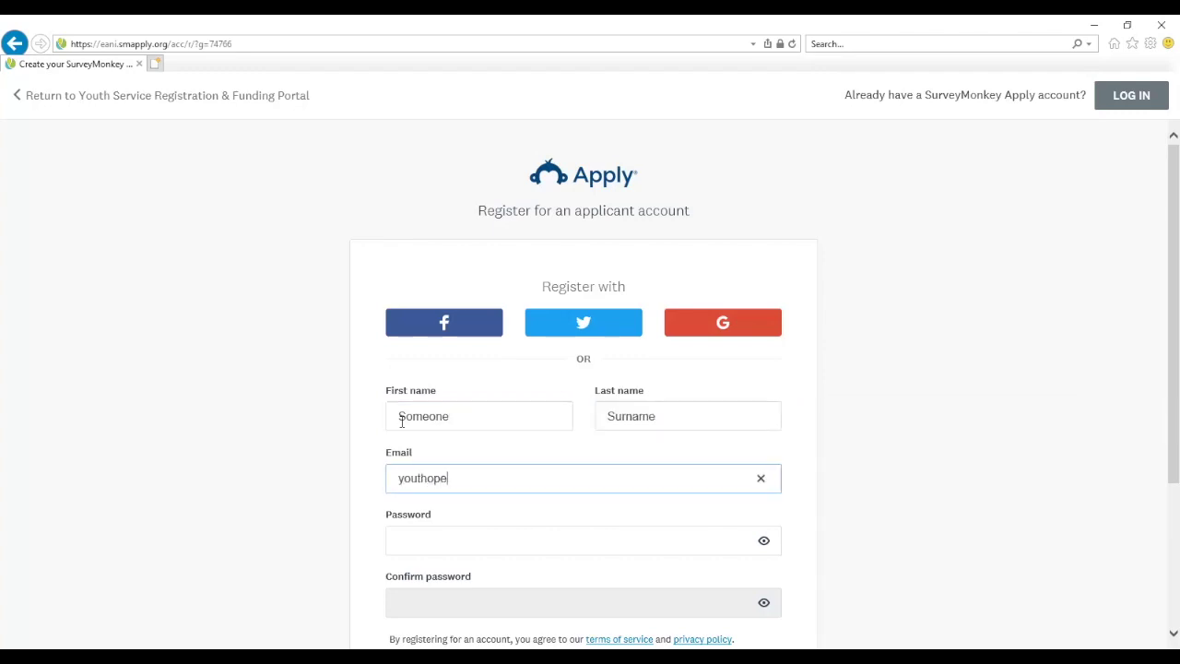
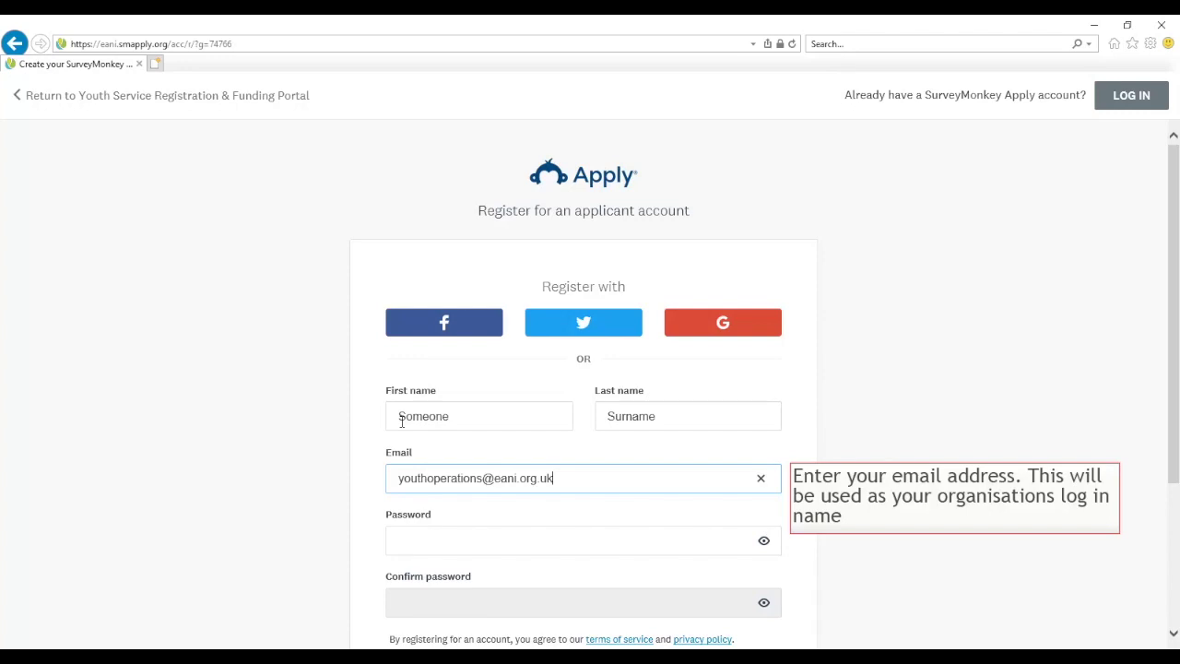
{"action": "key", "text": "Tab"}
{"action": "type", "text": "Youth123"}
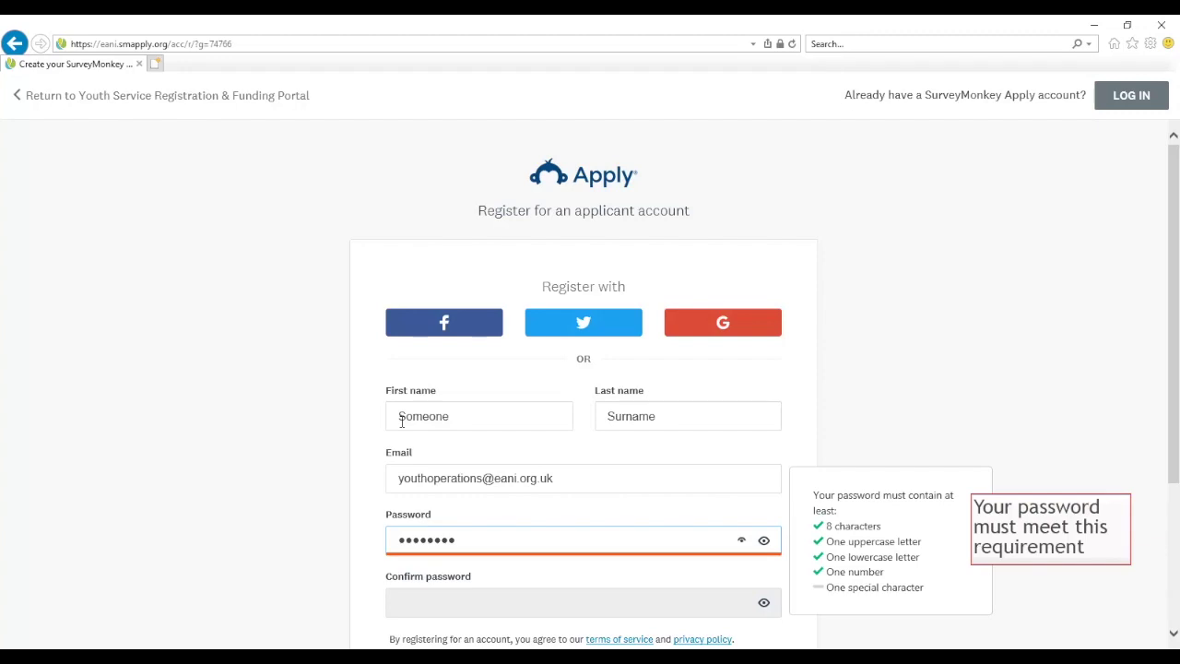
{"action": "type", "text": "!"}
{"action": "key", "text": "Tab"}
{"action": "type", "text": "Youth123!"}
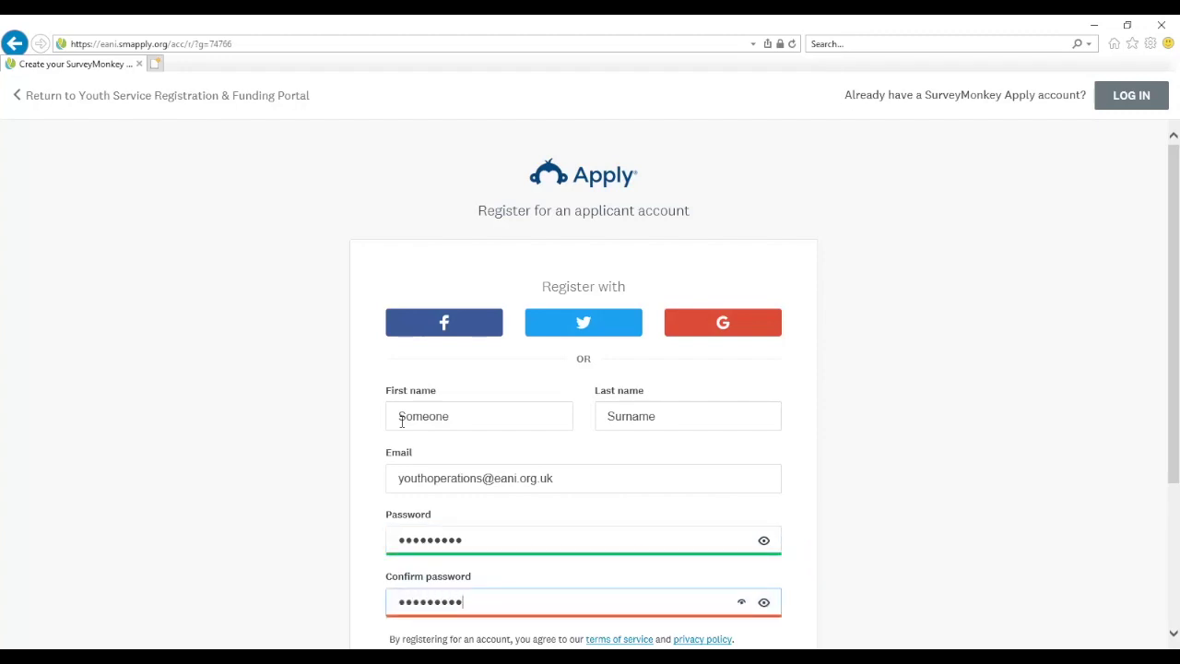
{"action": "scroll", "coordinate": [401, 421], "scroll_direction": "down", "scroll_amount": 2}
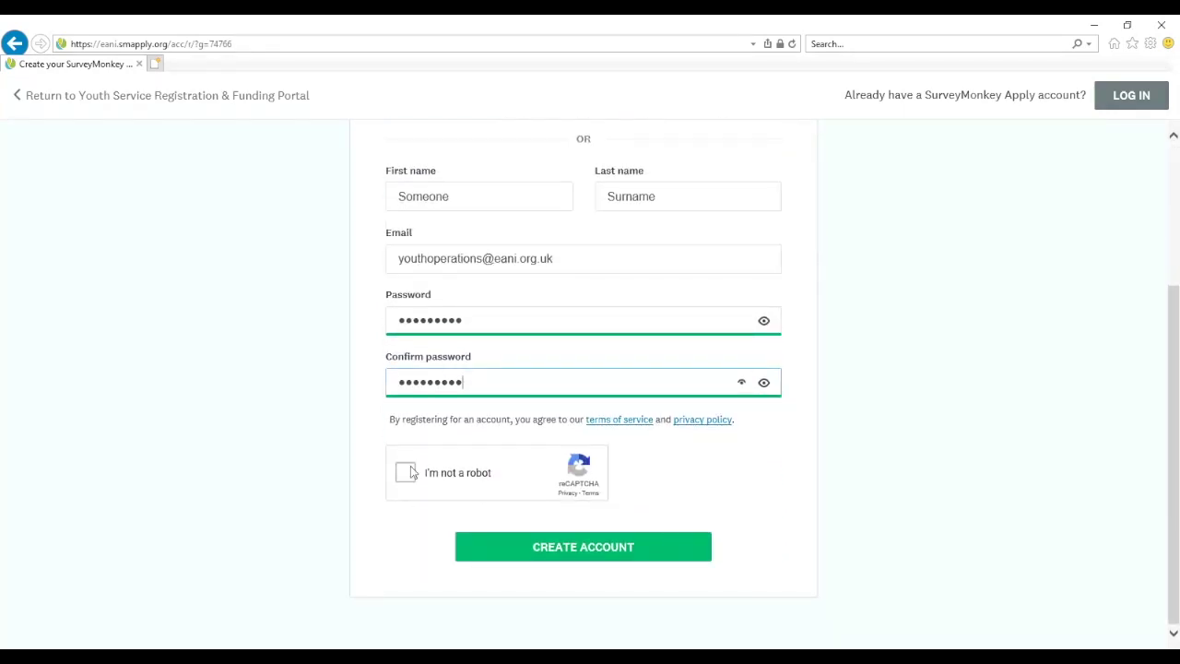
Pass the reCAPTCHA by selecting the five traffic-light tiles and verifying, then create the account
{"action": "mouse_move", "coordinate": [407, 472]}
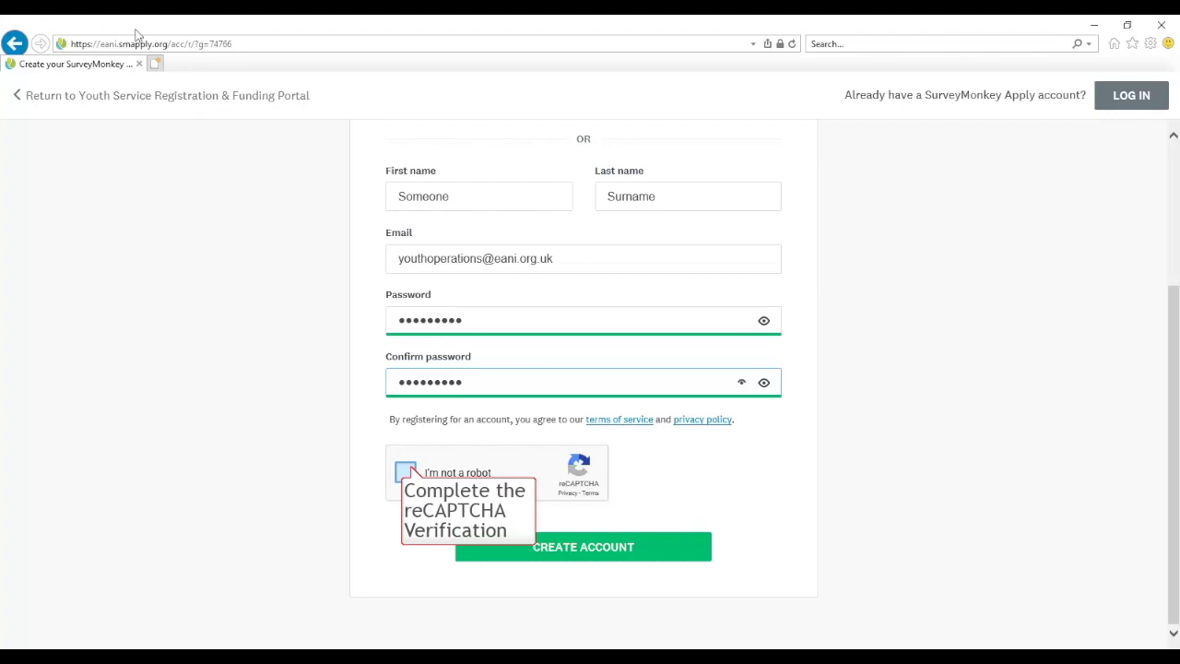
{"action": "left_click", "coordinate": [409, 472]}
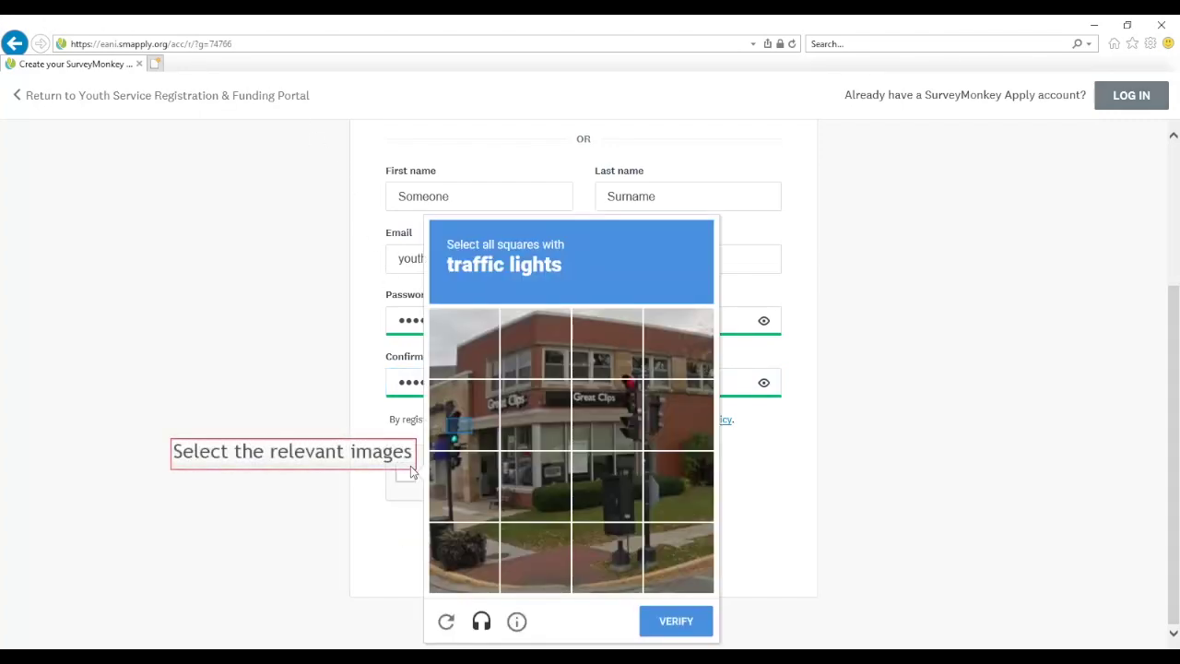
{"action": "left_click", "coordinate": [461, 432]}
{"action": "left_click", "coordinate": [461, 486]}
{"action": "left_click", "coordinate": [615, 422]}
{"action": "left_click", "coordinate": [623, 360]}
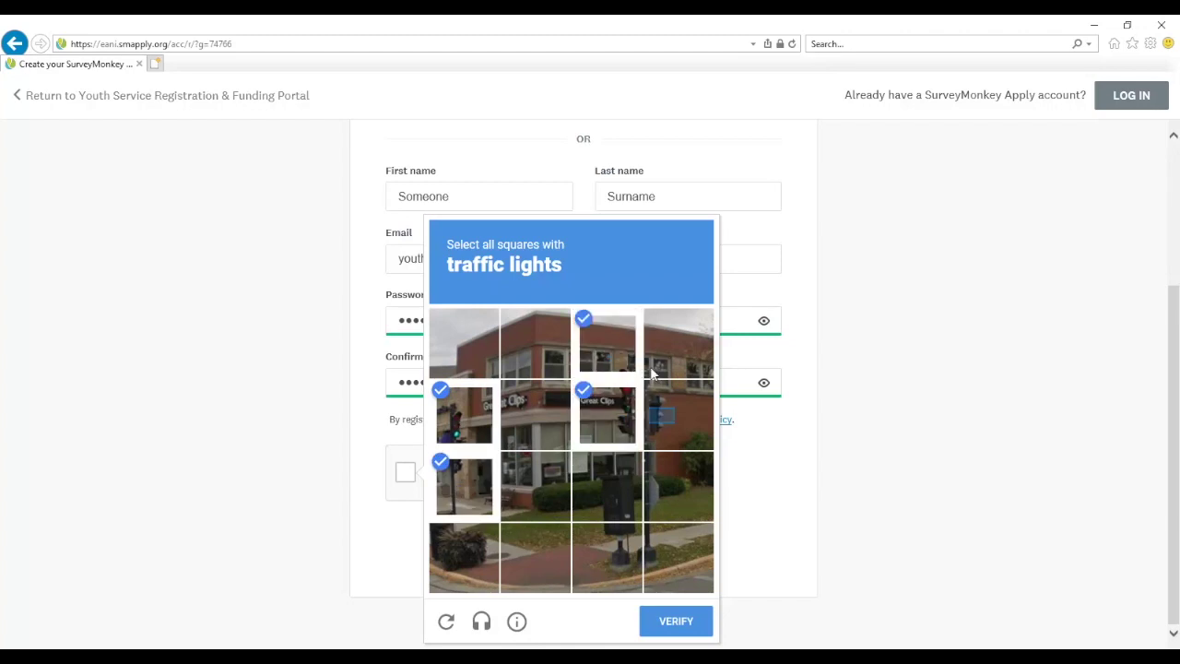
{"action": "left_click", "coordinate": [662, 417]}
{"action": "left_click", "coordinate": [662, 623]}
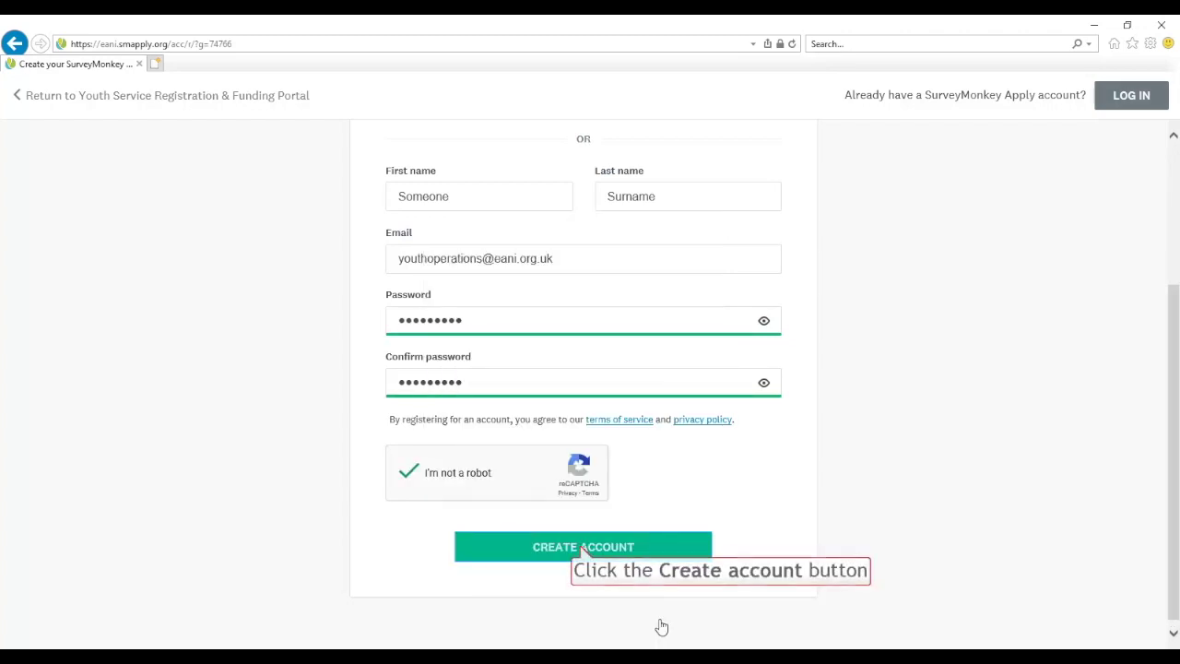
{"action": "left_click", "coordinate": [581, 548]}
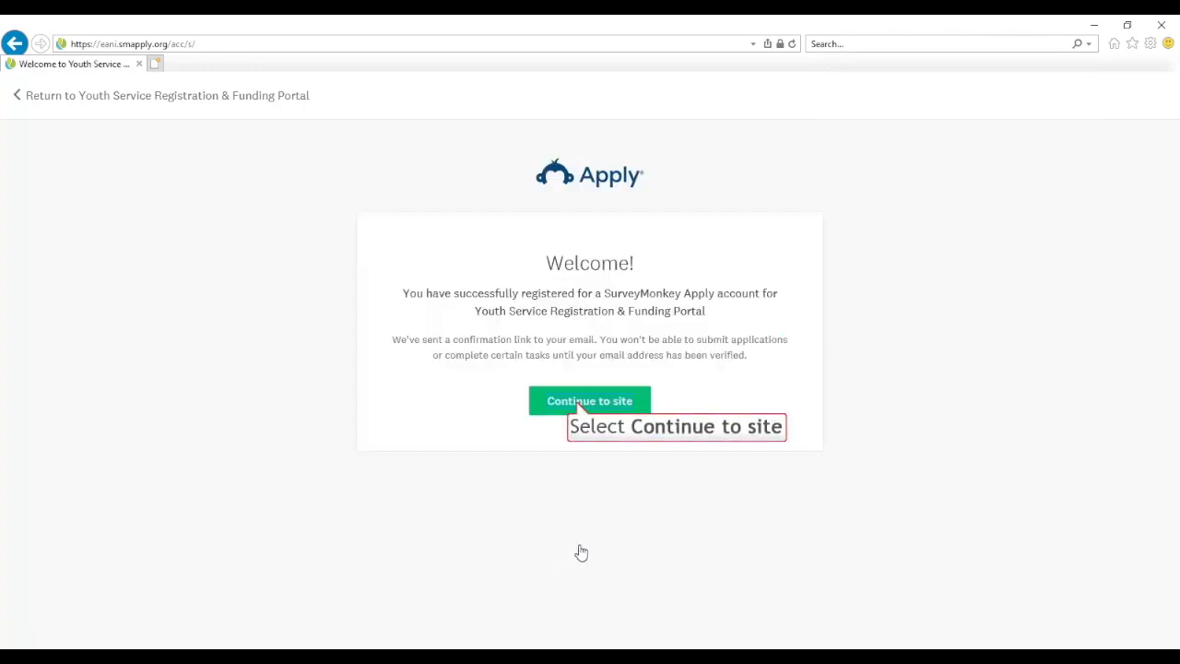
Continue to the site, view programs, and start filling out the eligibility profile's Registration Form
{"action": "left_click", "coordinate": [579, 404]}
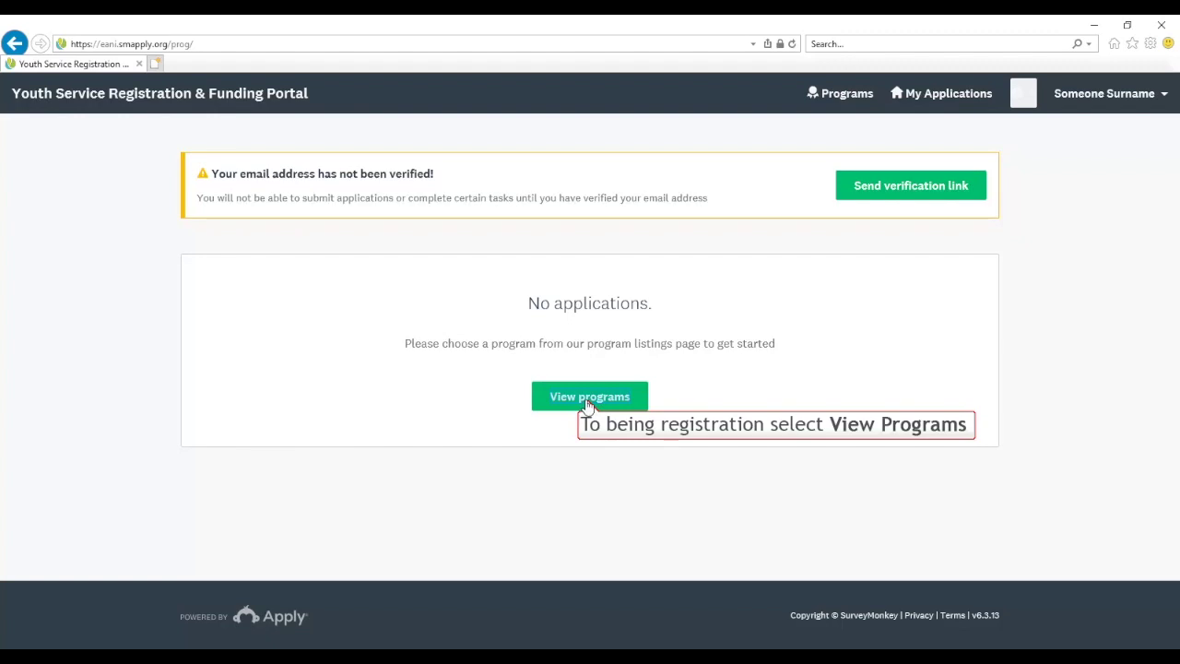
{"action": "left_click", "coordinate": [587, 403]}
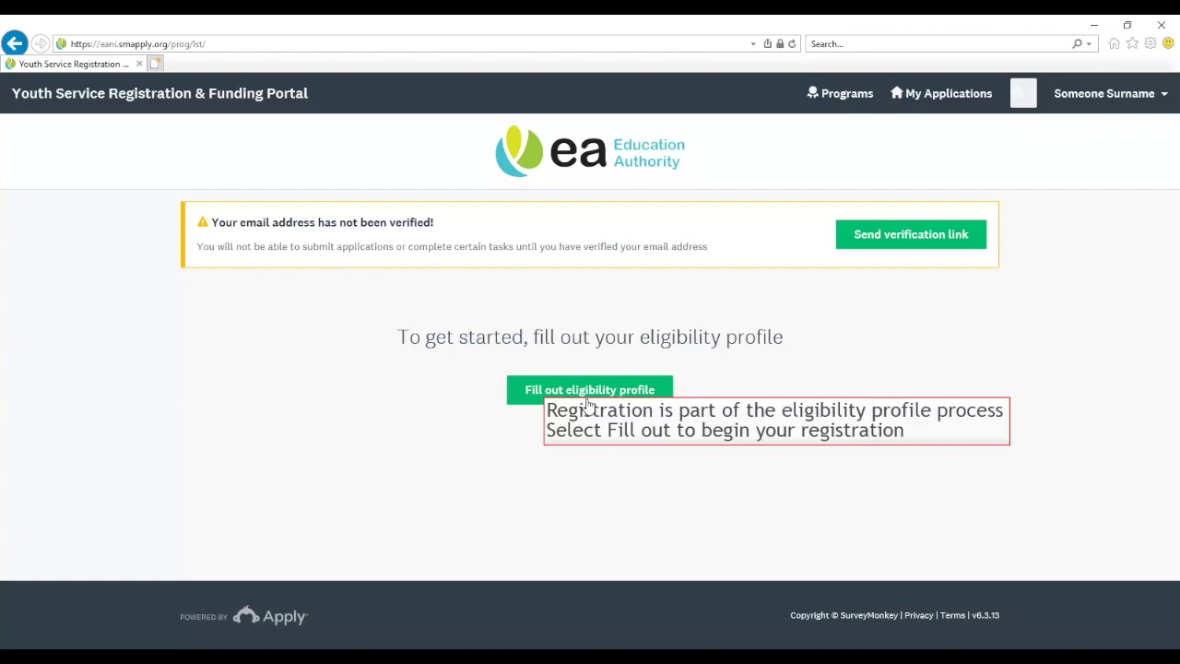
{"action": "left_click", "coordinate": [591, 400]}
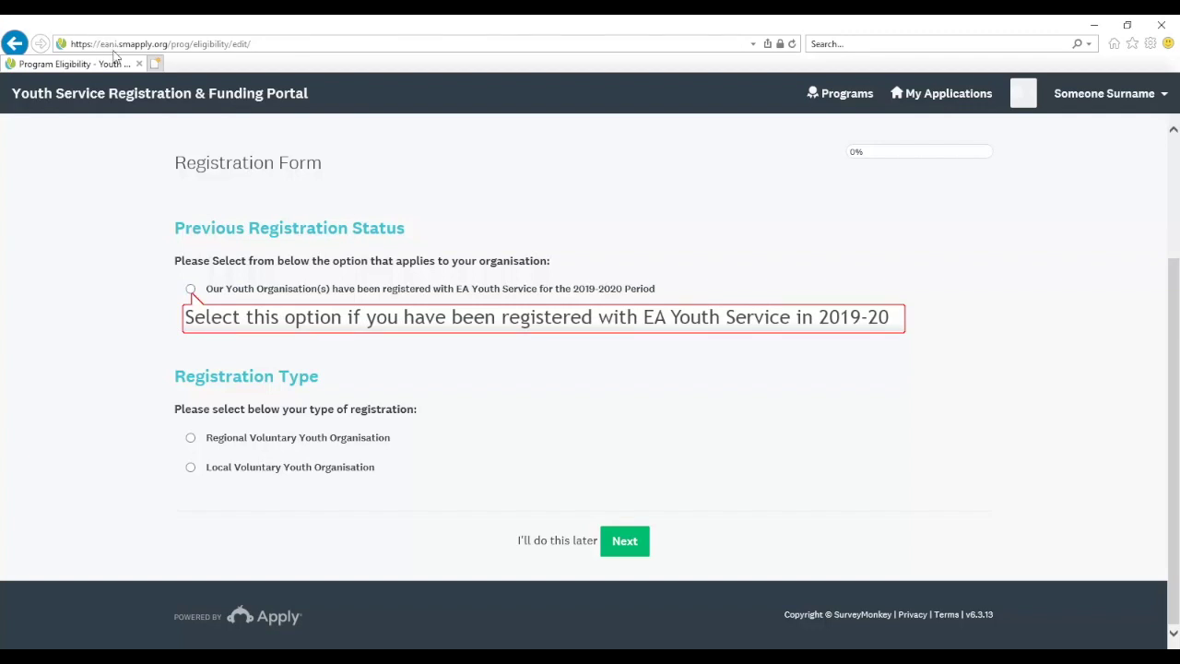
Choose 'not previously registered' and Local Voluntary Youth Organisation, then advance to the organisation details page
{"action": "left_click", "coordinate": [191, 290]}
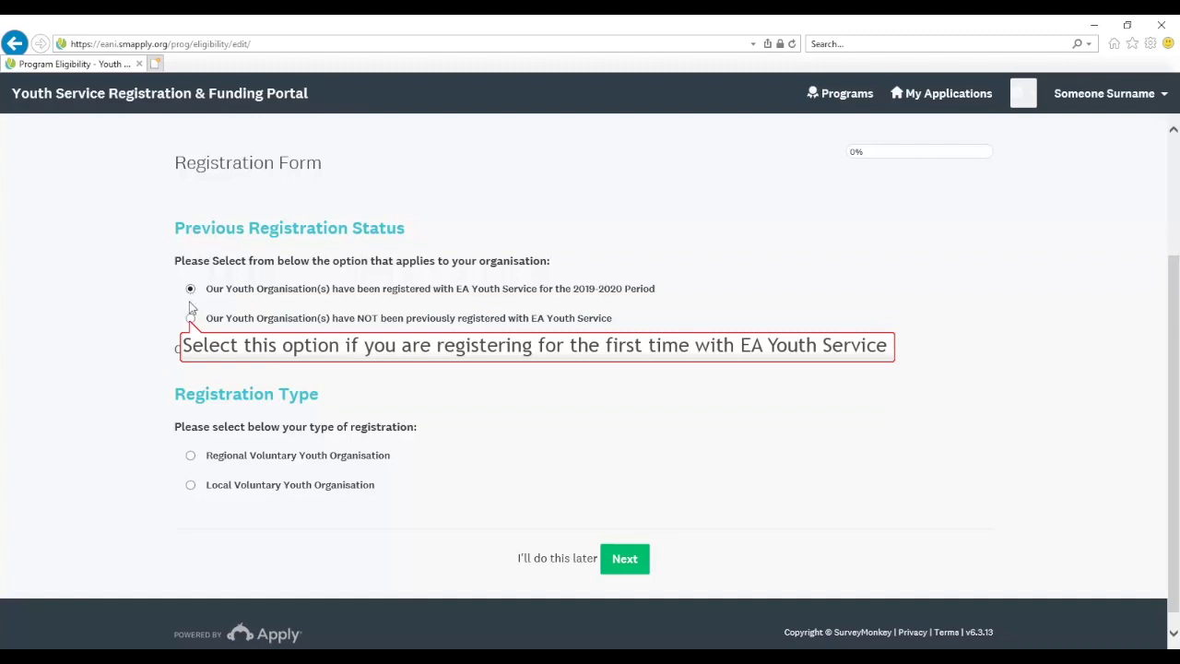
{"action": "left_click", "coordinate": [190, 318]}
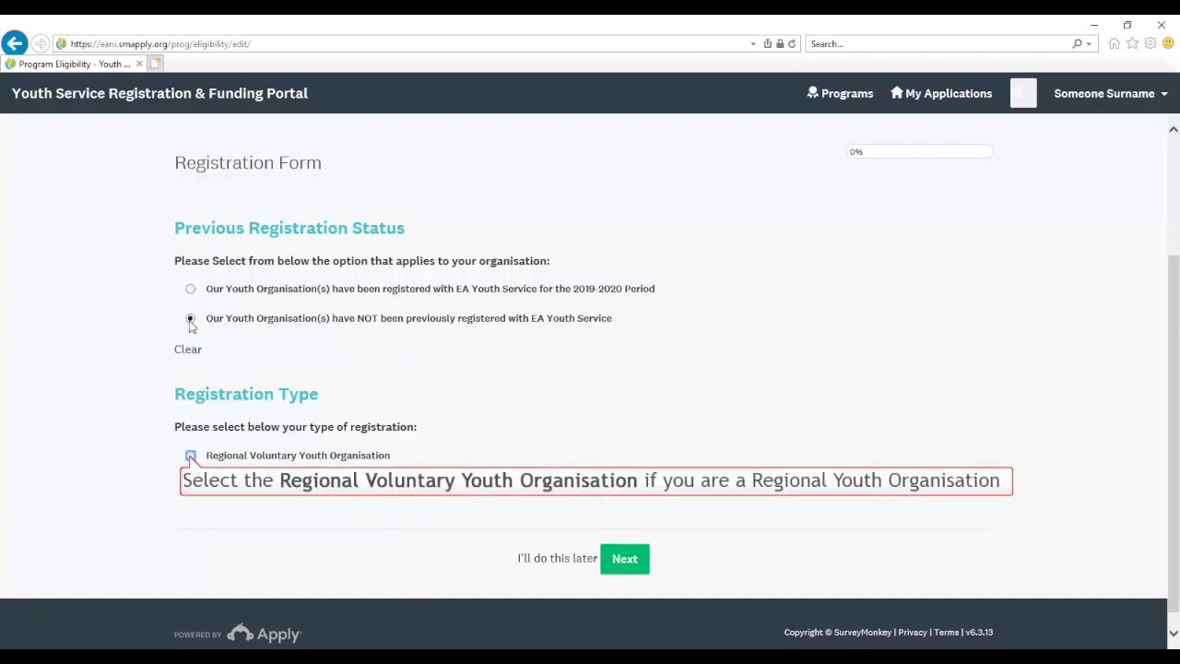
{"action": "left_click", "coordinate": [190, 457]}
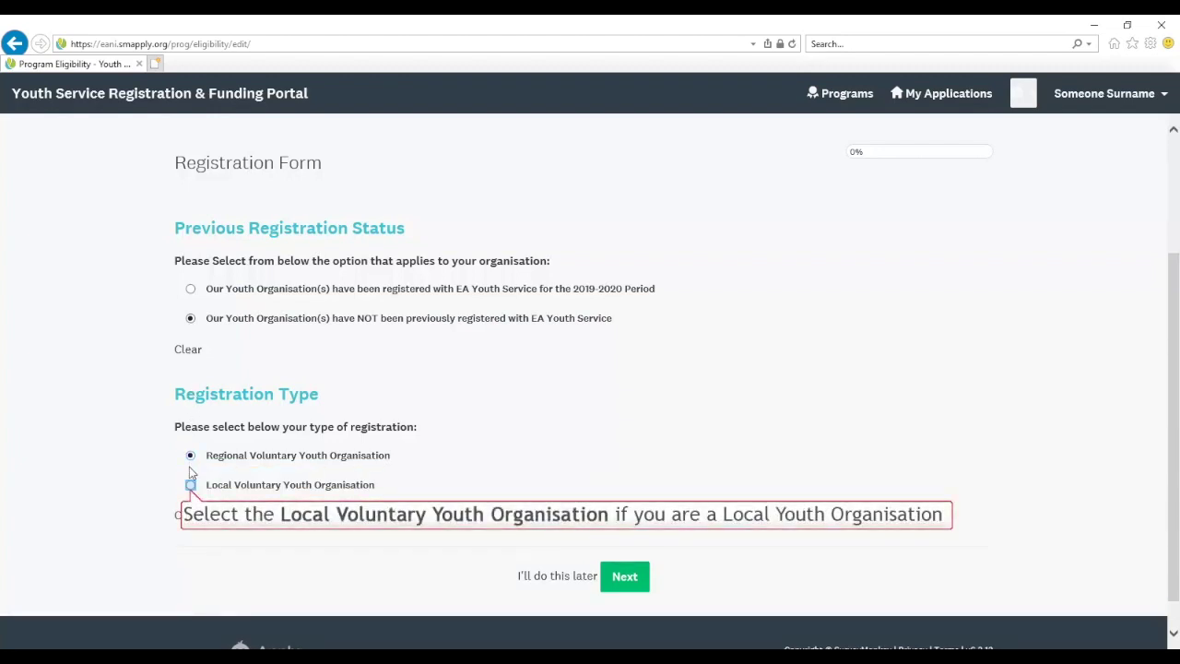
{"action": "left_click", "coordinate": [190, 485]}
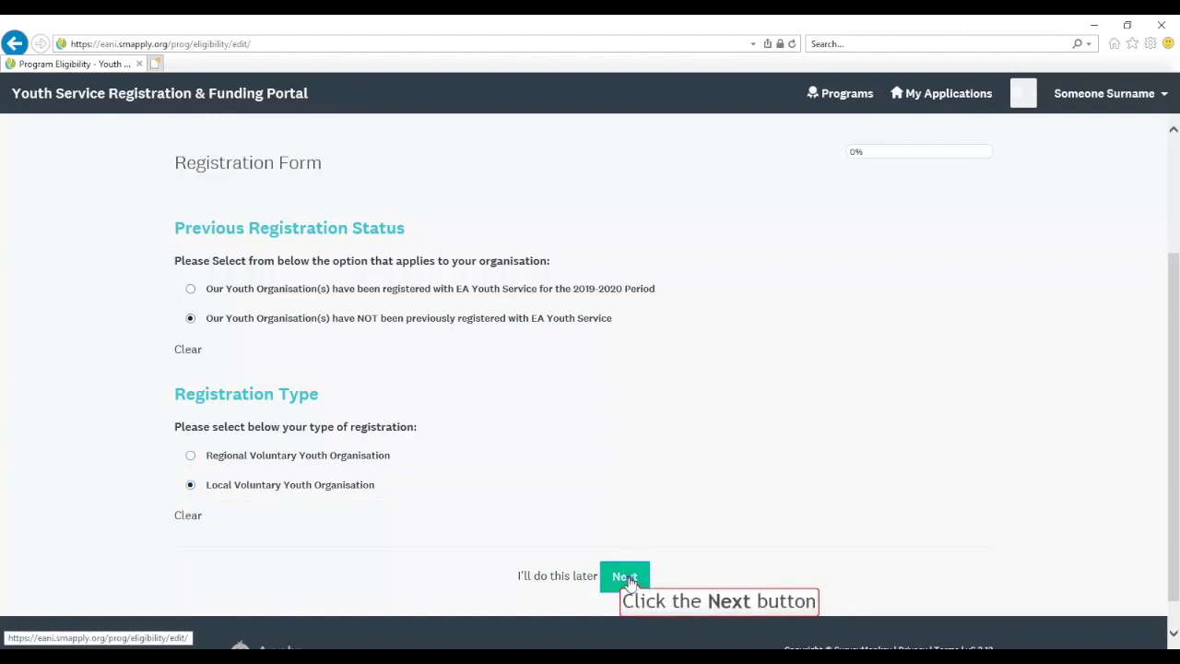
{"action": "left_click", "coordinate": [626, 576]}
{"action": "left_click", "coordinate": [549, 354]}
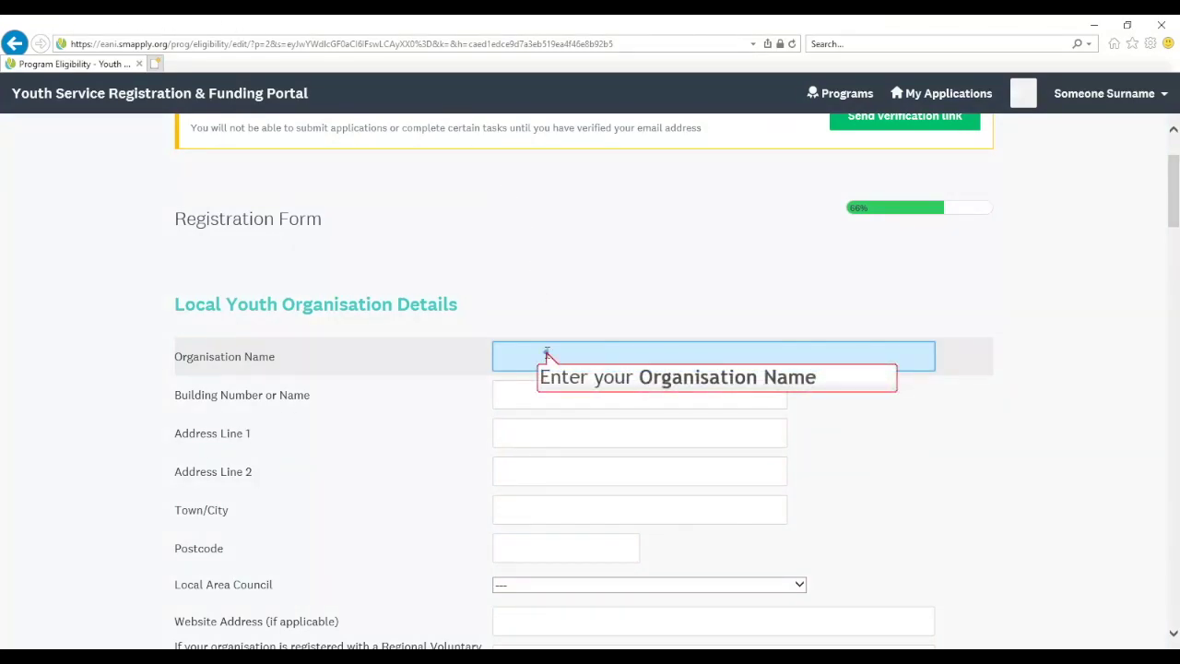
Enter 'Some Youth Club' as the organisation name, plus its building number and first address line
{"action": "type", "text": "Some Youth "}
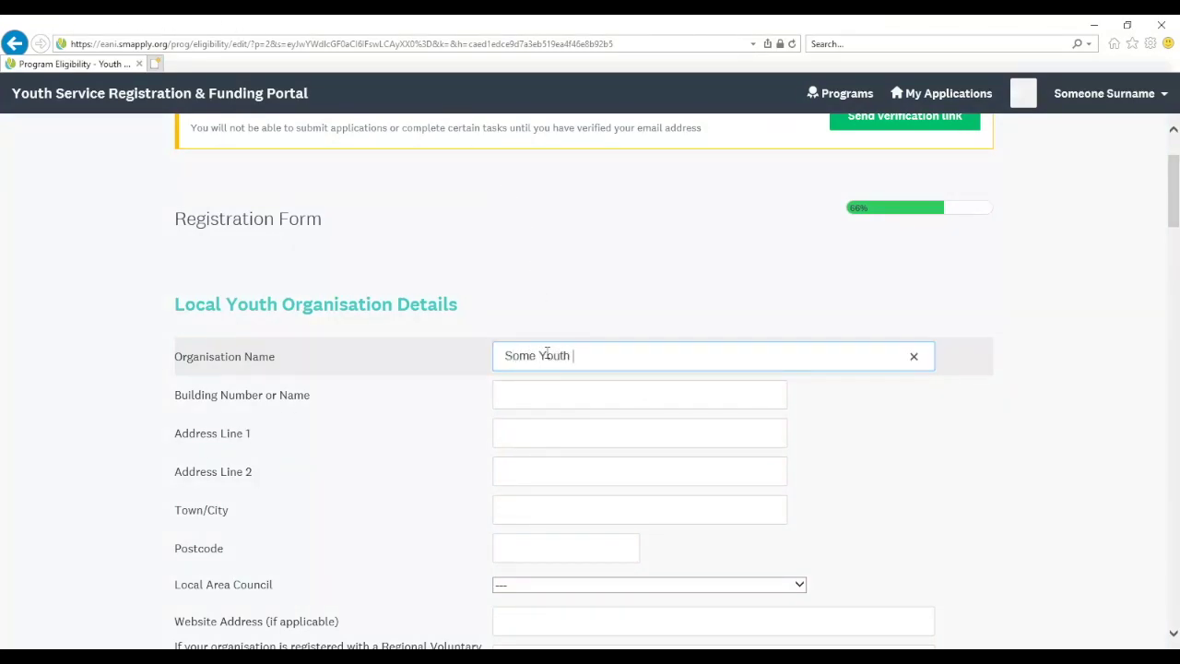
{"action": "type", "text": "Club"}
{"action": "key", "text": "Tab"}
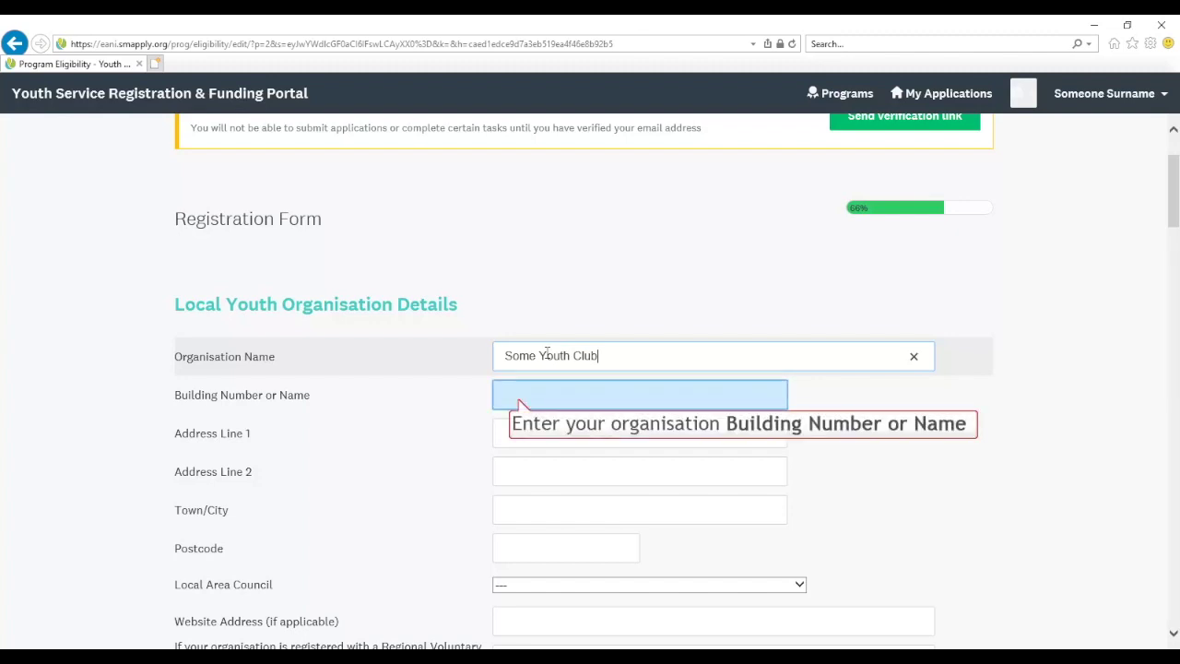
{"action": "left_click", "coordinate": [519, 396]}
{"action": "type", "text": "1"}
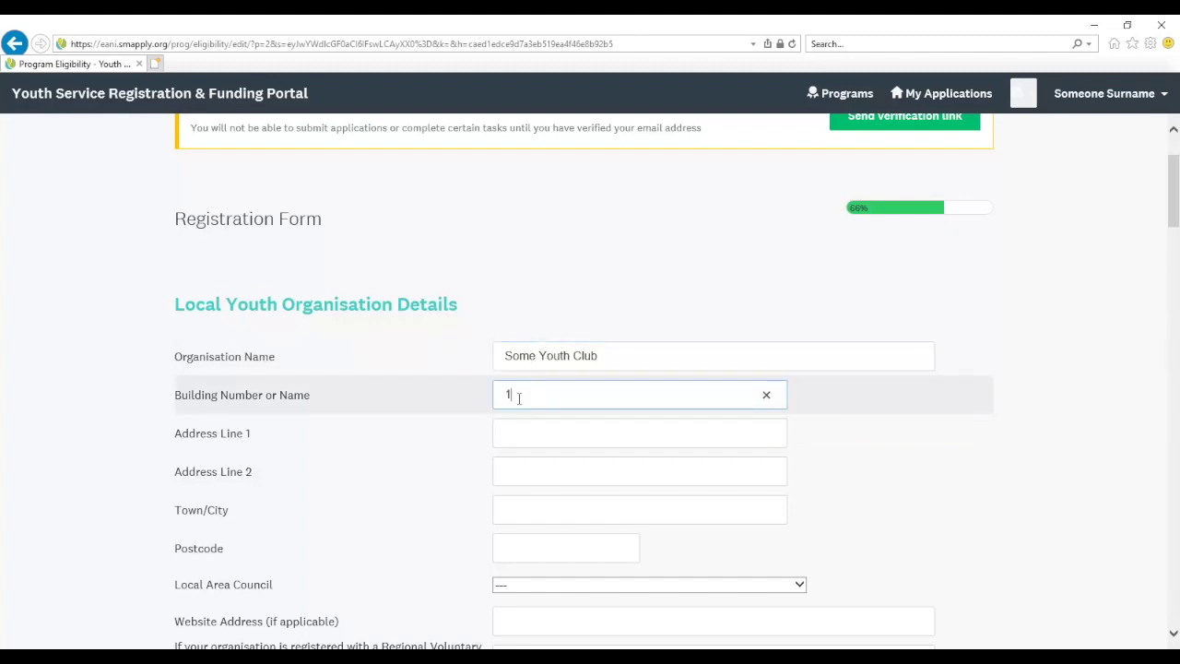
{"action": "key", "text": "Tab"}
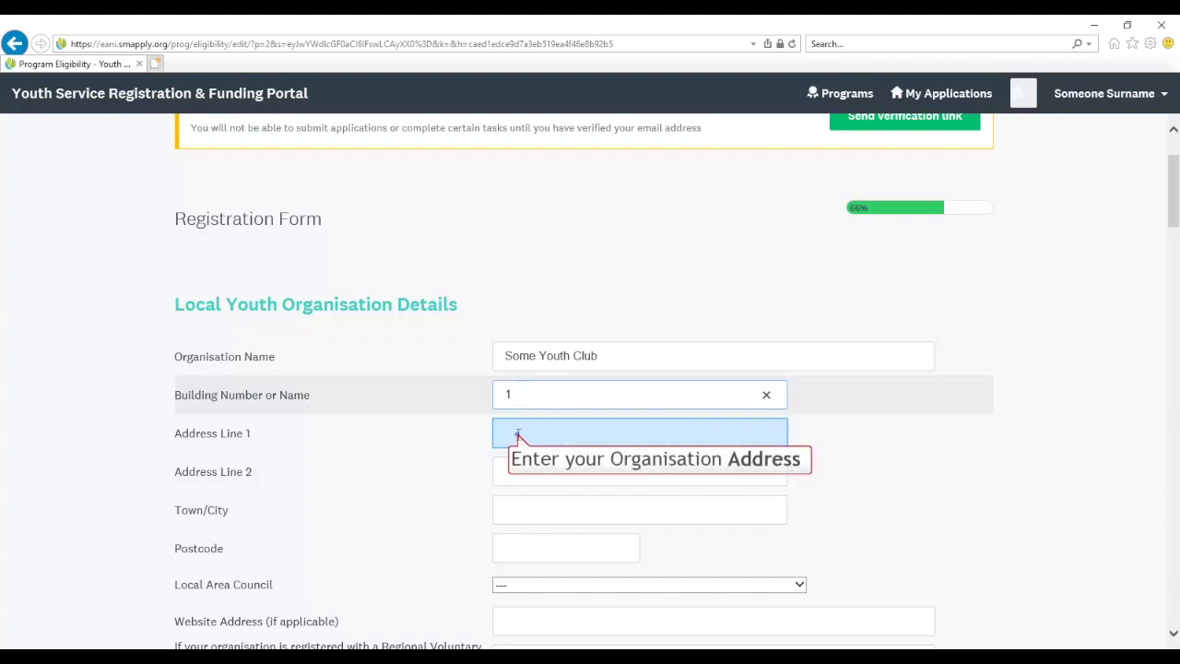
{"action": "left_click", "coordinate": [517, 433]}
{"action": "type", "text": "Somewhere "}
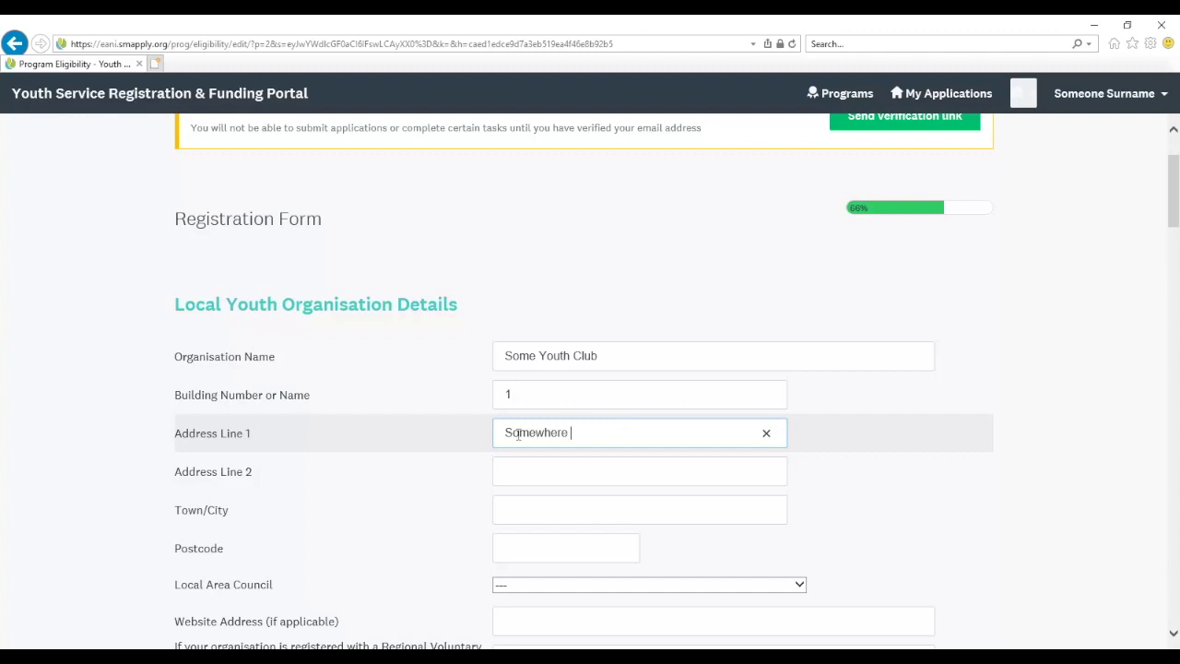
{"action": "type", "text": "Street"}
{"action": "key", "text": "Tab"}
{"action": "key", "text": "Tab"}
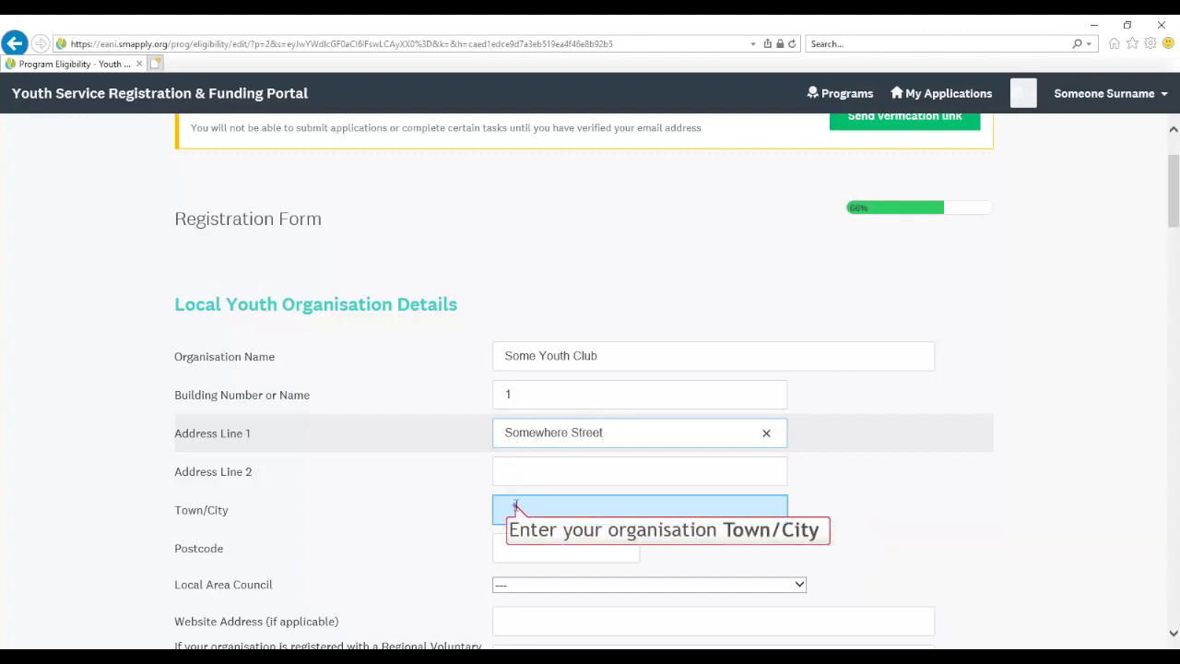
Enter the organisation's town and postcode, correcting the postcode letters to capitals
{"action": "left_click", "coordinate": [515, 506]}
{"action": "type", "text": "Some Town"}
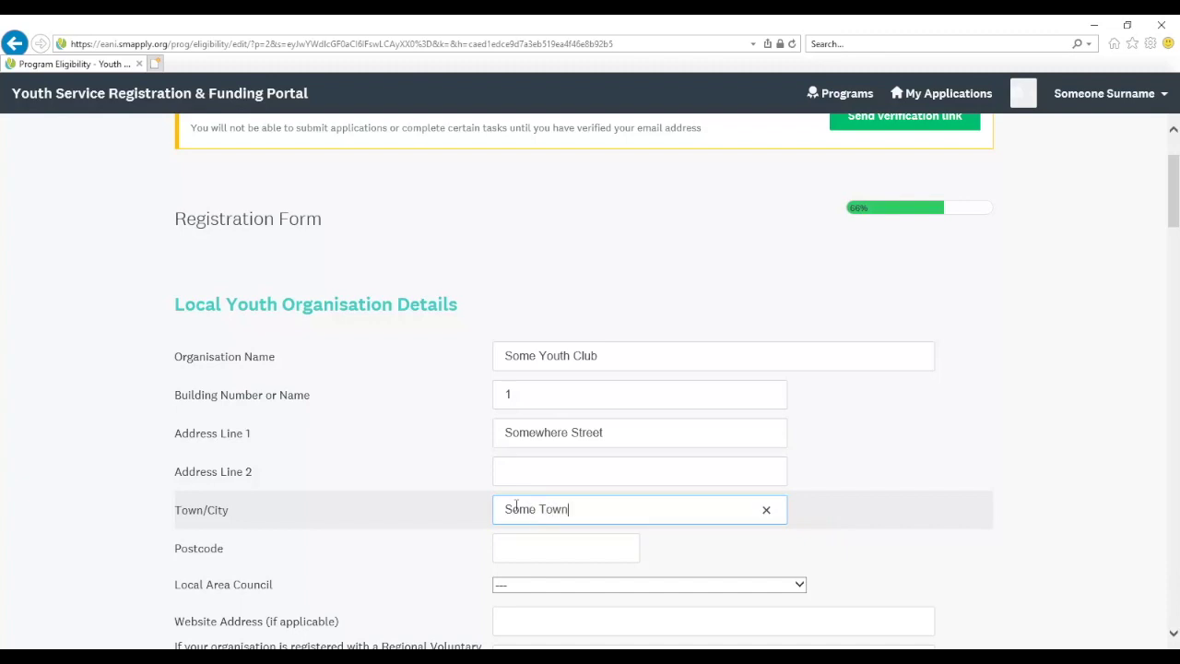
{"action": "key", "text": "Tab"}
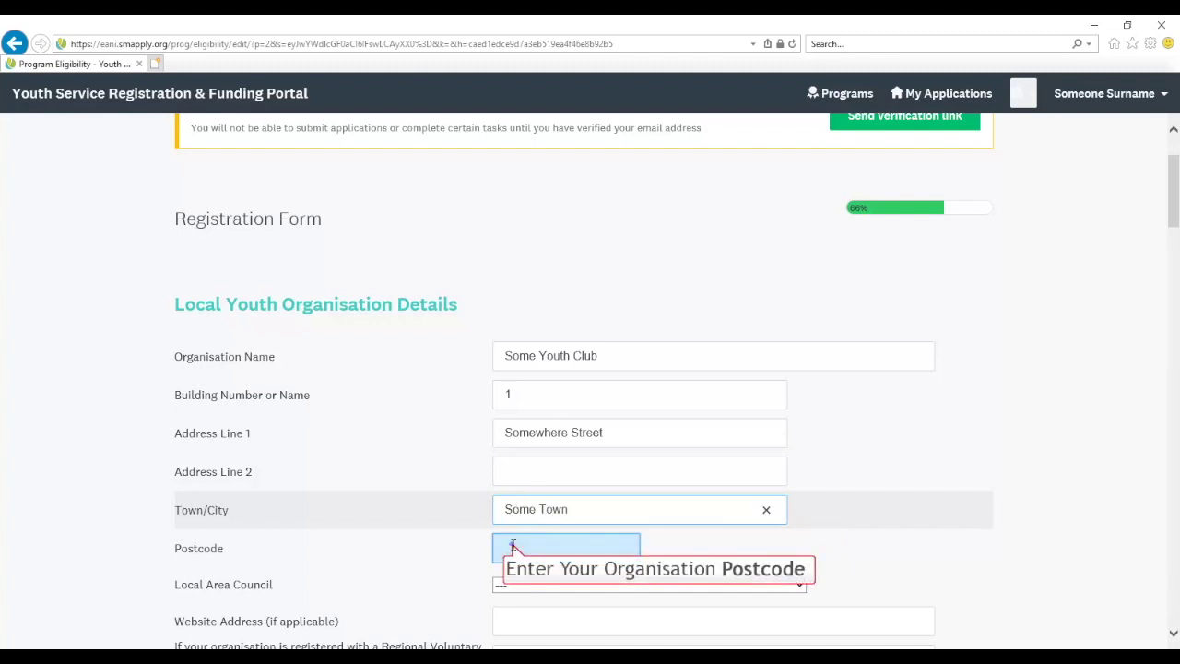
{"action": "left_click", "coordinate": [513, 546]}
{"action": "type", "text": "BT1 1ad"}
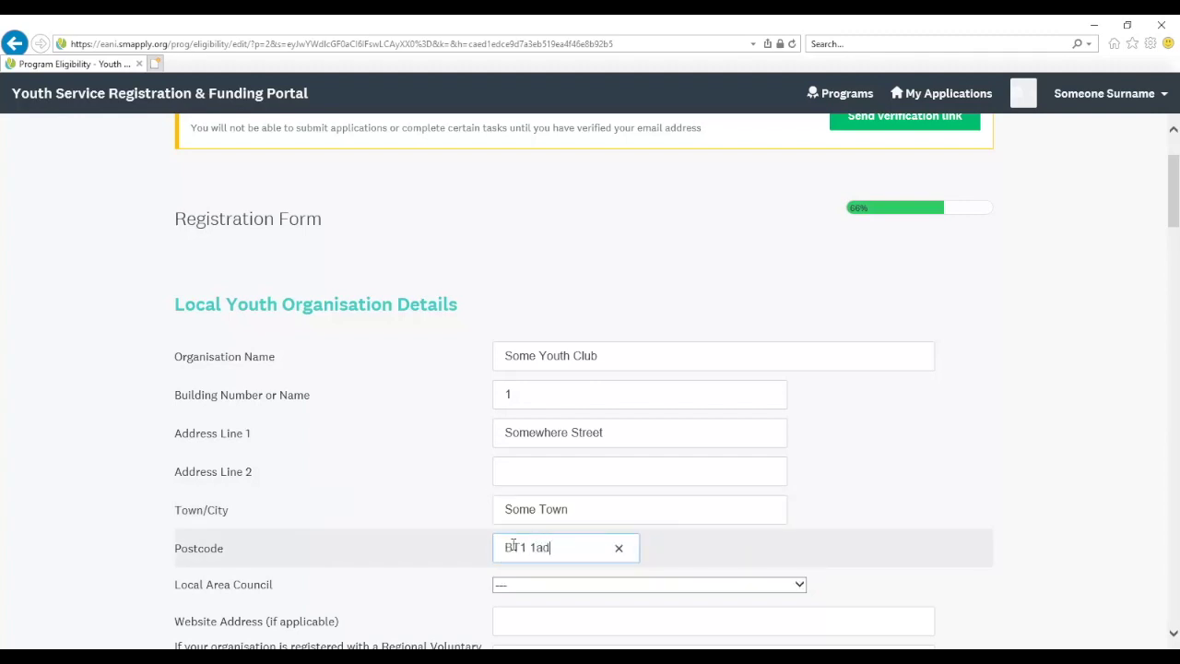
{"action": "key", "text": "Tab"}
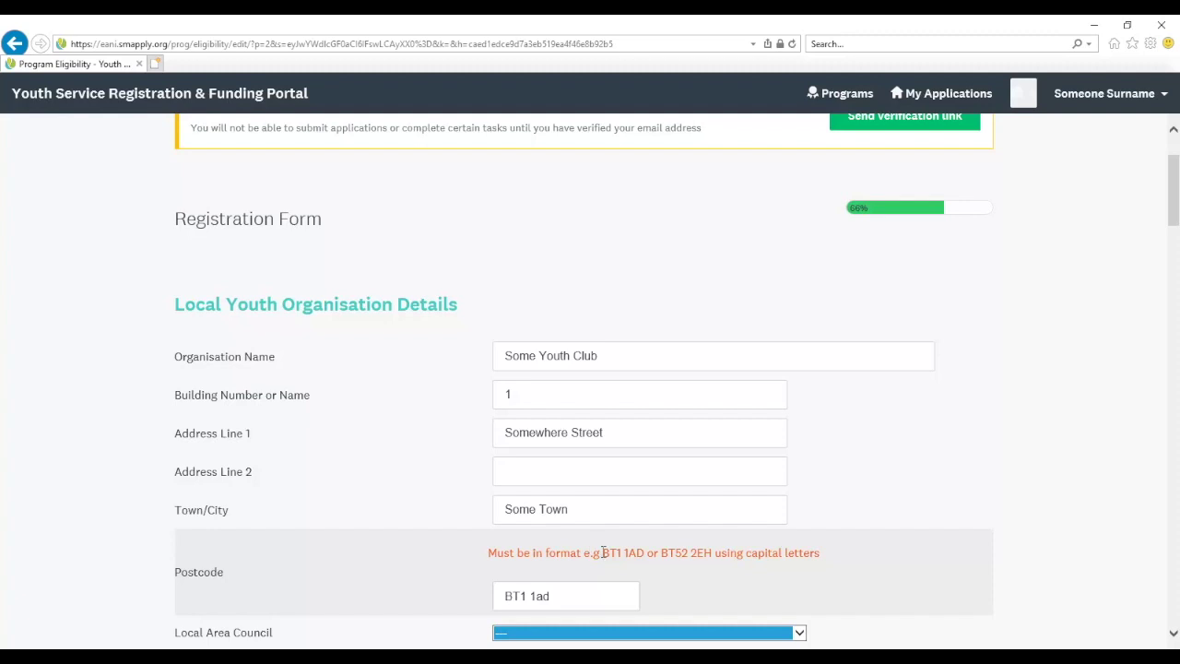
{"action": "left_click_drag", "start_coordinate": [602, 552], "coordinate": [709, 552]}
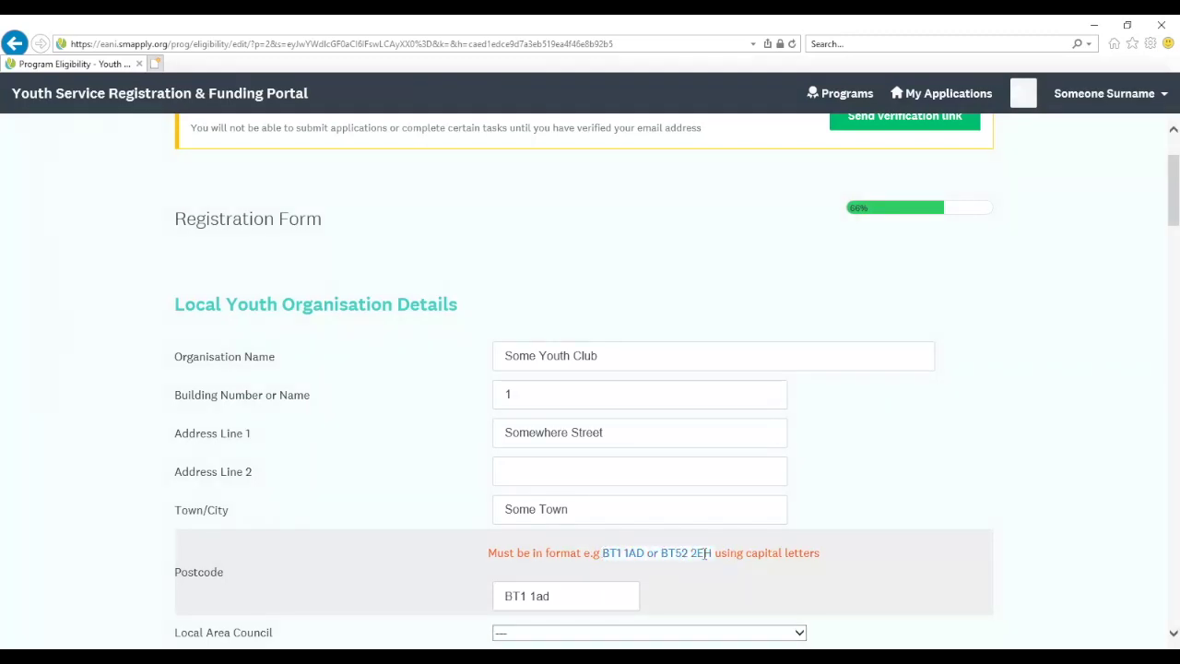
{"action": "left_click", "coordinate": [559, 596]}
{"action": "key", "text": "BackSpace"}
{"action": "key", "text": "BackSpace"}
{"action": "type", "text": "AD"}
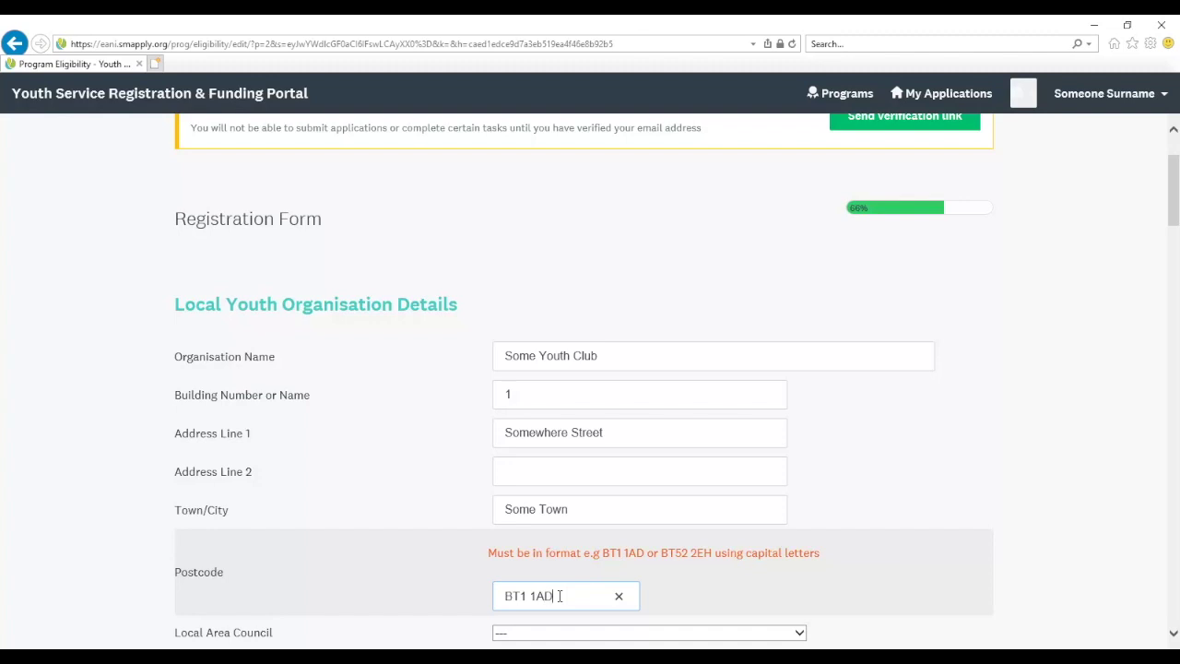
{"action": "scroll", "coordinate": [559, 596], "scroll_direction": "down", "scroll_amount": 2}
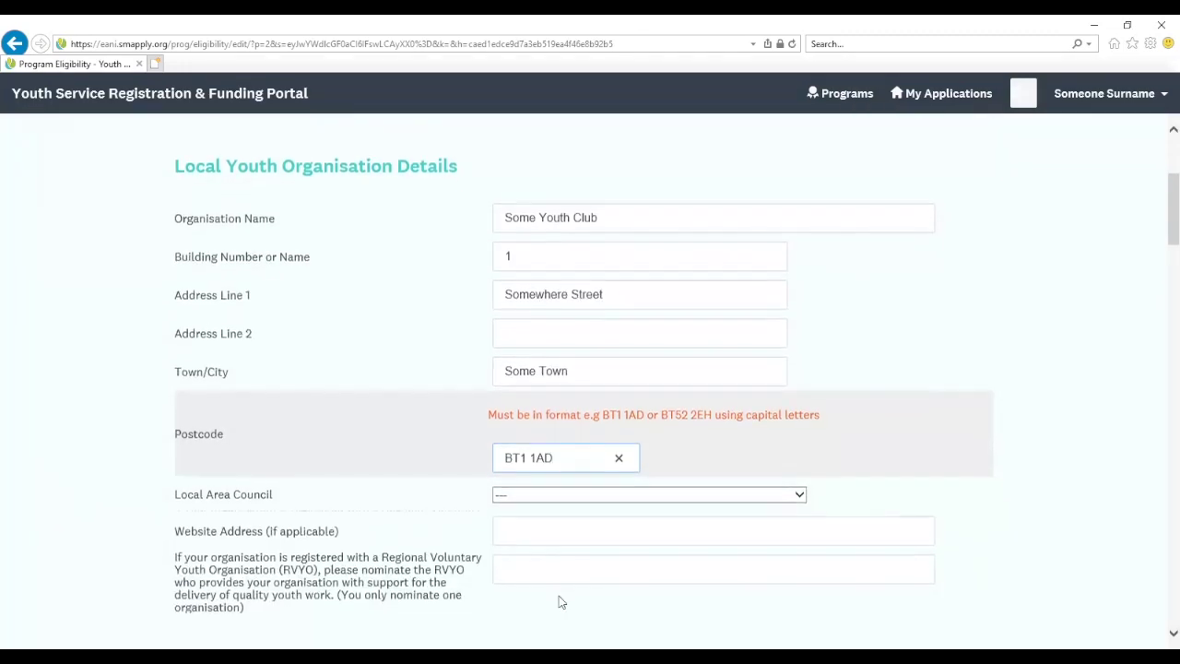
Select Belfast City Council (North) as the Local Area Council
{"action": "left_click", "coordinate": [569, 501]}
{"action": "left_click", "coordinate": [570, 501]}
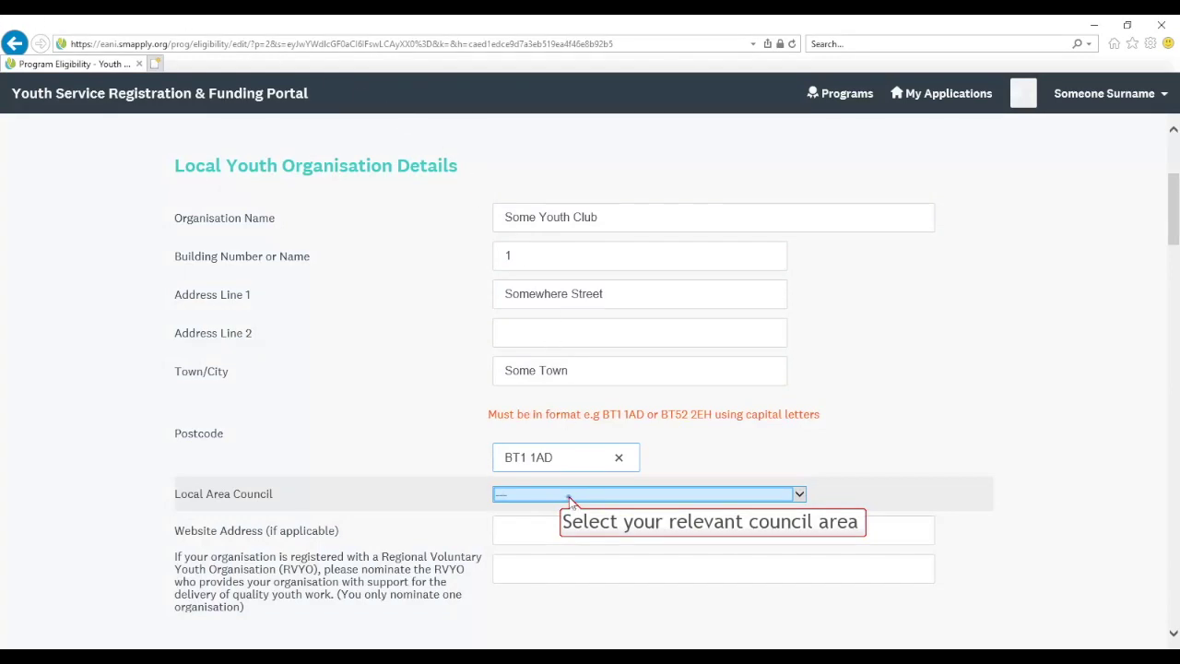
{"action": "left_click", "coordinate": [572, 498]}
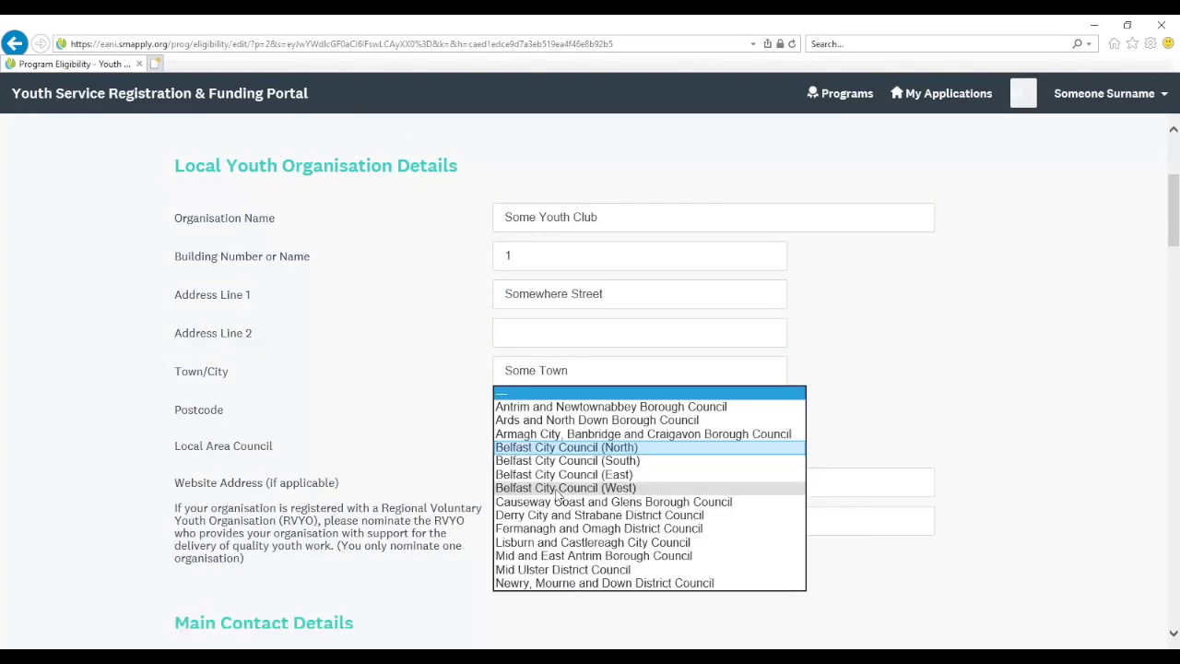
{"action": "left_click", "coordinate": [550, 448]}
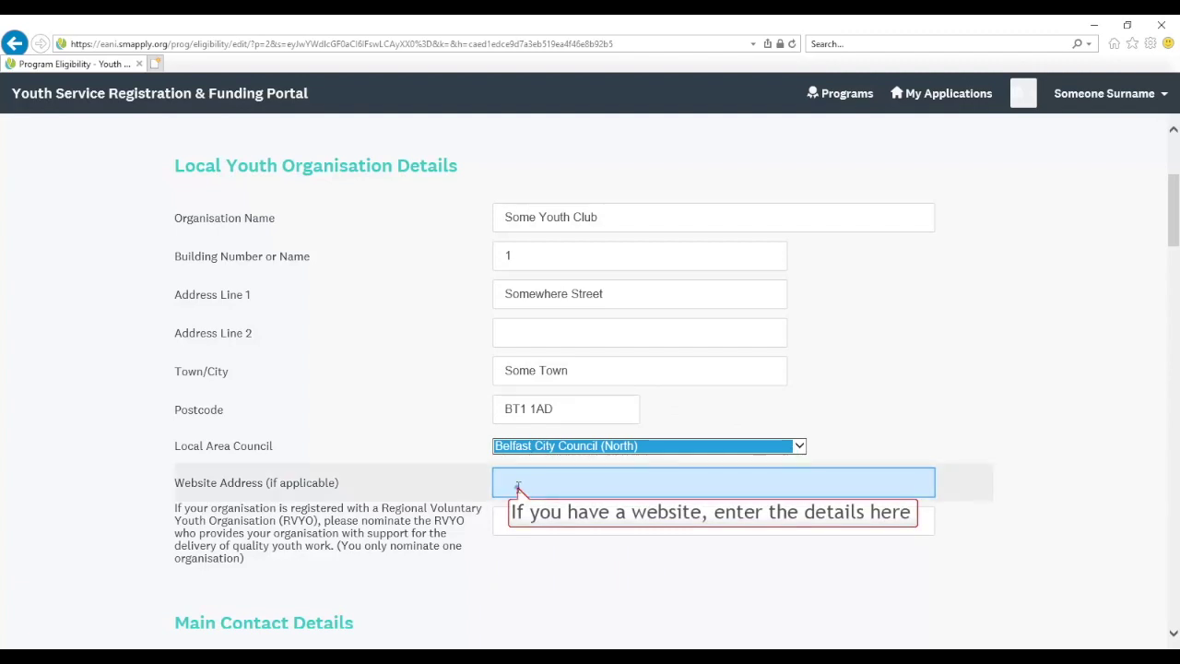
Skip the website address and nominate 'Some RYVO' as the regional voluntary youth organisation
{"action": "key", "text": "Tab"}
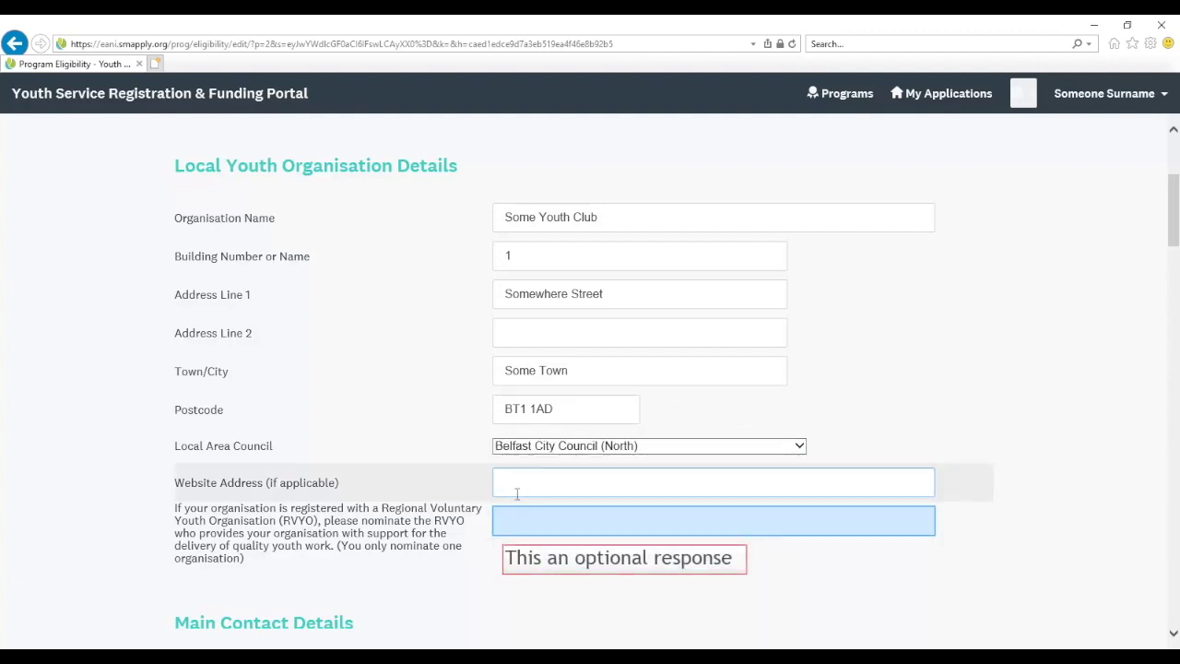
{"action": "type", "text": "Some T"}
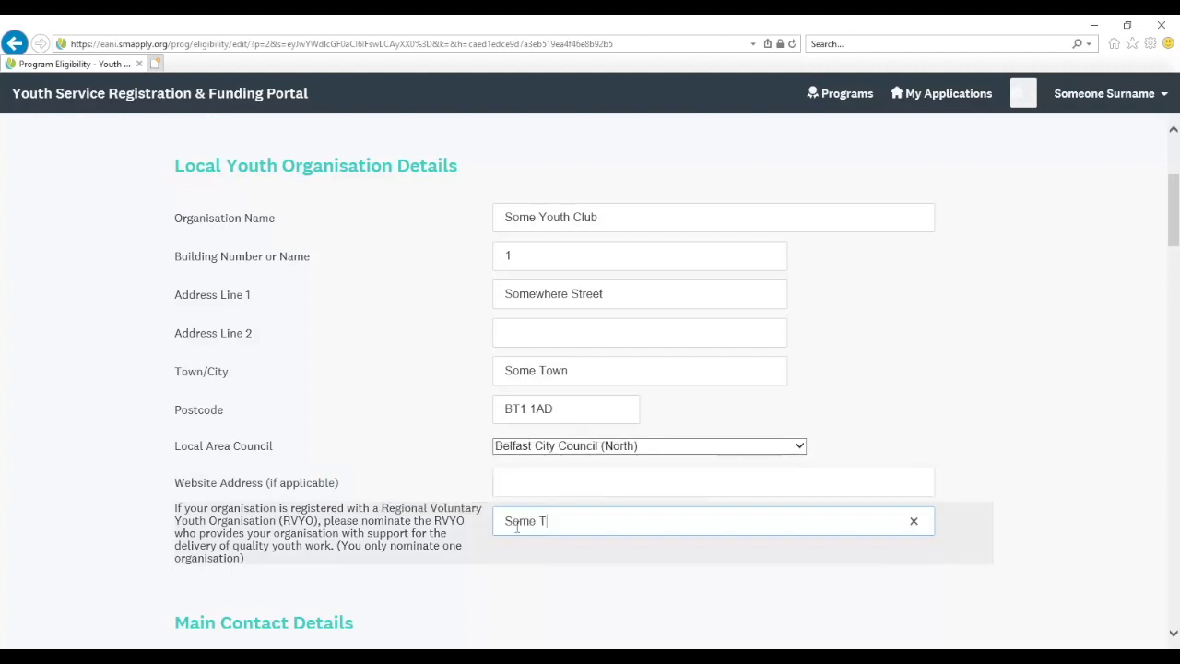
{"action": "type", "text": "VC"}
{"action": "key", "text": "BackSpace"}
{"action": "key", "text": "BackSpace"}
{"action": "key", "text": "BackSpace"}
{"action": "type", "text": "RYV"}
{"action": "key", "text": "BackSpace"}
{"action": "type", "text": "VO"}
{"action": "scroll", "coordinate": [517, 518], "scroll_direction": "down", "scroll_amount": 3}
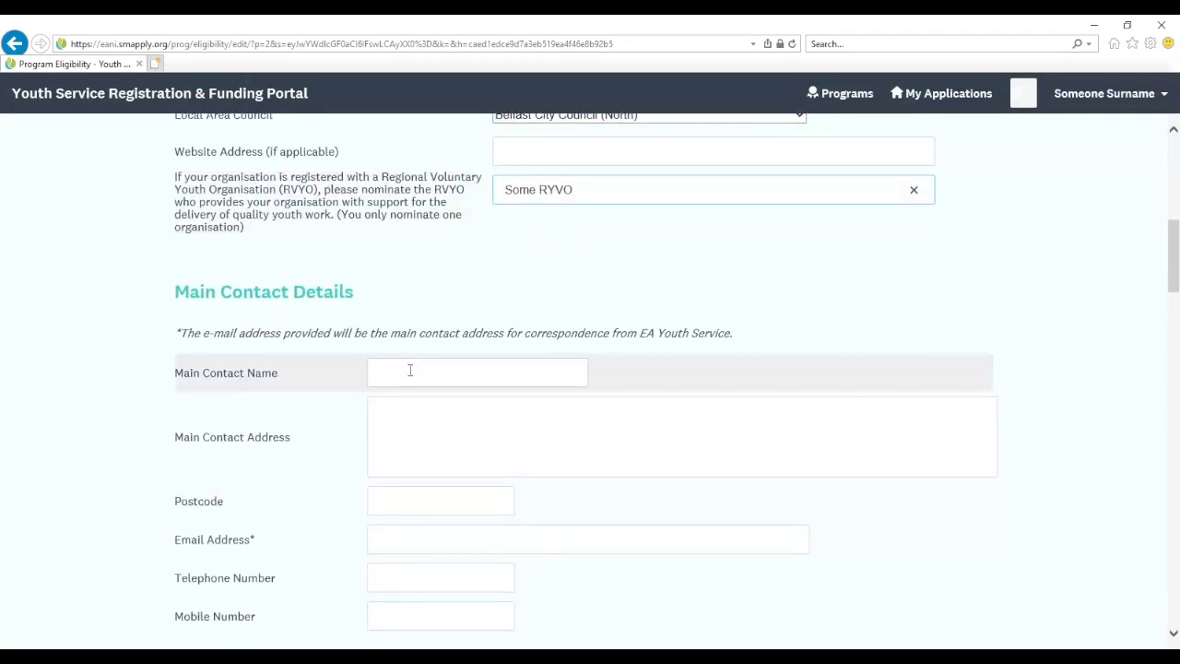
Enter the main contact's name, two-line address and postcode
{"action": "left_click", "coordinate": [410, 371]}
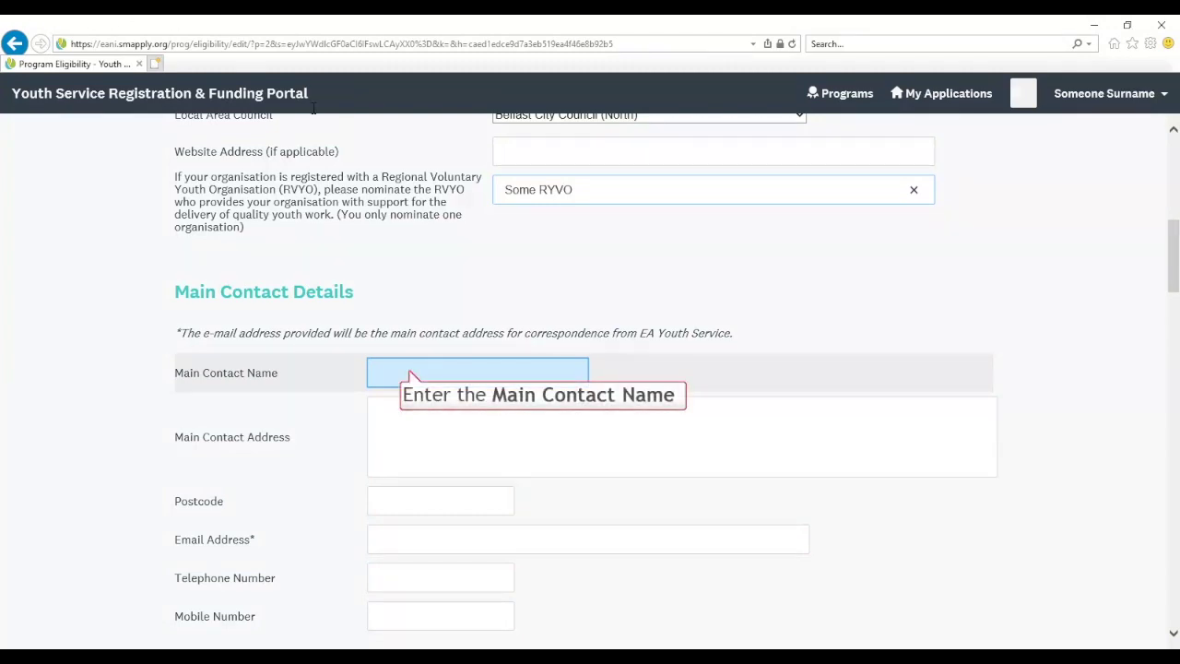
{"action": "type", "text": "Someone"}
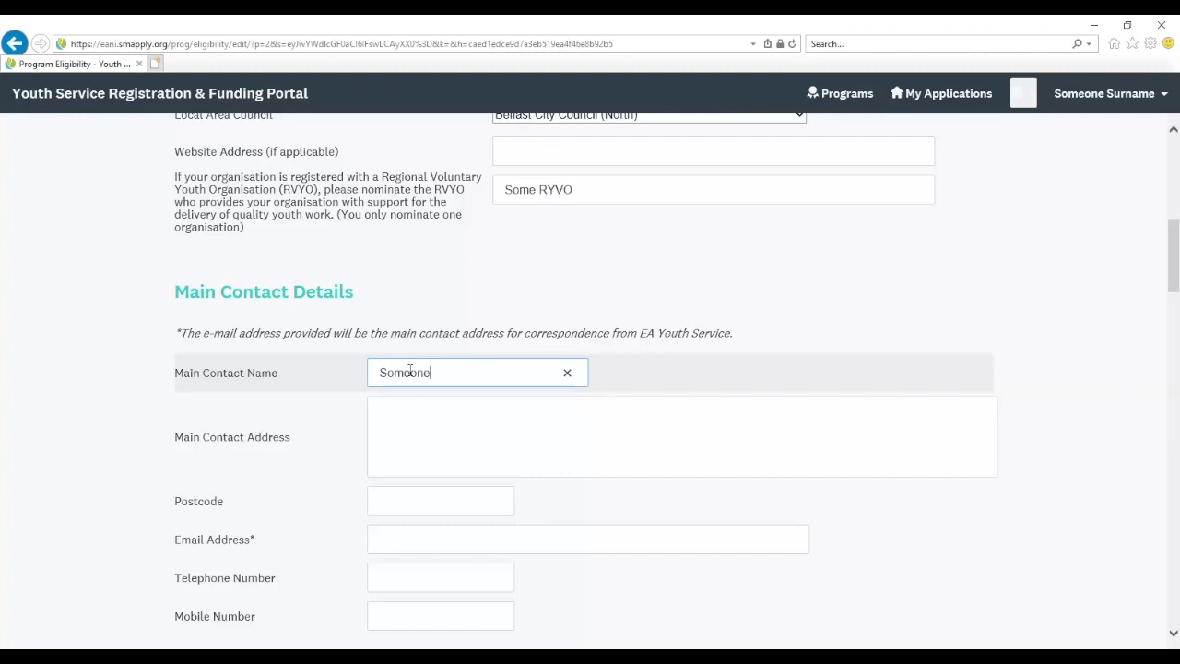
{"action": "key", "text": "Tab"}
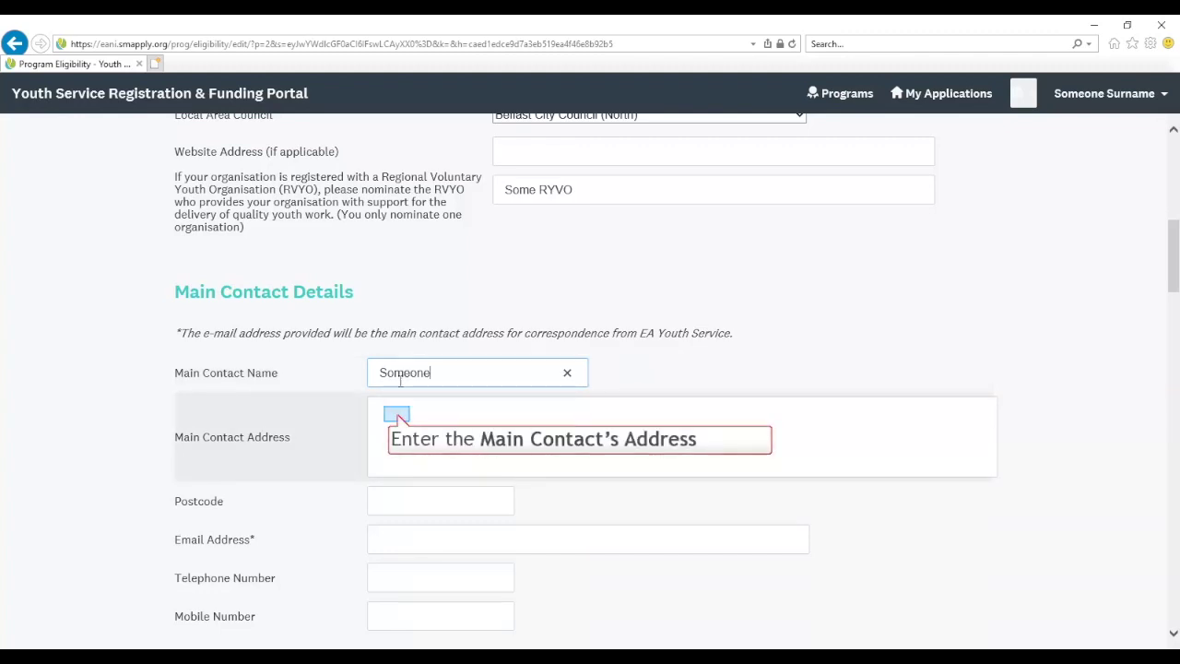
{"action": "left_click", "coordinate": [398, 414]}
{"action": "type", "text": "1 Some "}
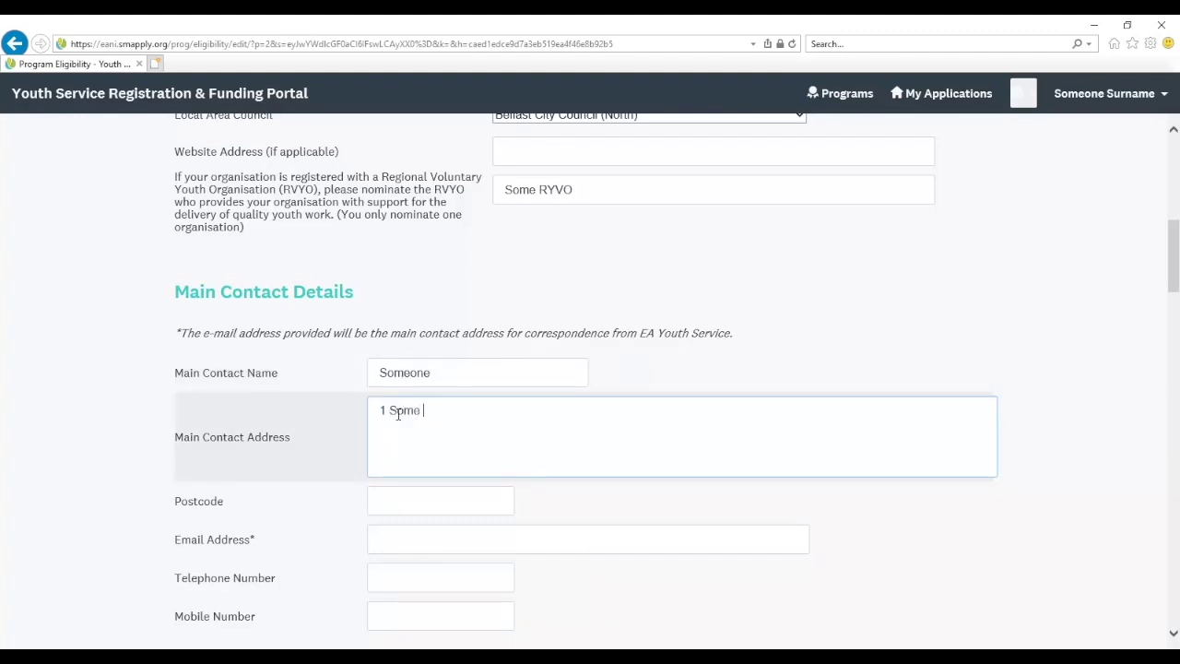
{"action": "type", "text": "Street"}
{"action": "key", "text": "Return"}
{"action": "type", "text": "Some Town or City"}
{"action": "key", "text": "Tab"}
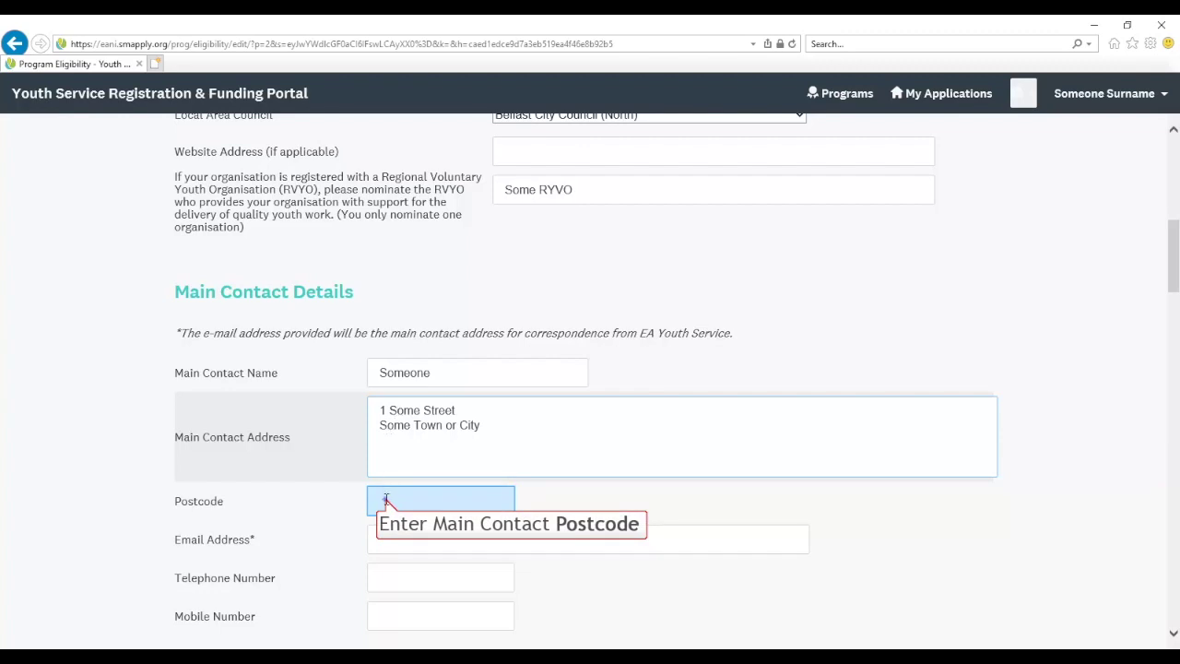
{"action": "type", "text": "BT1 1AD"}
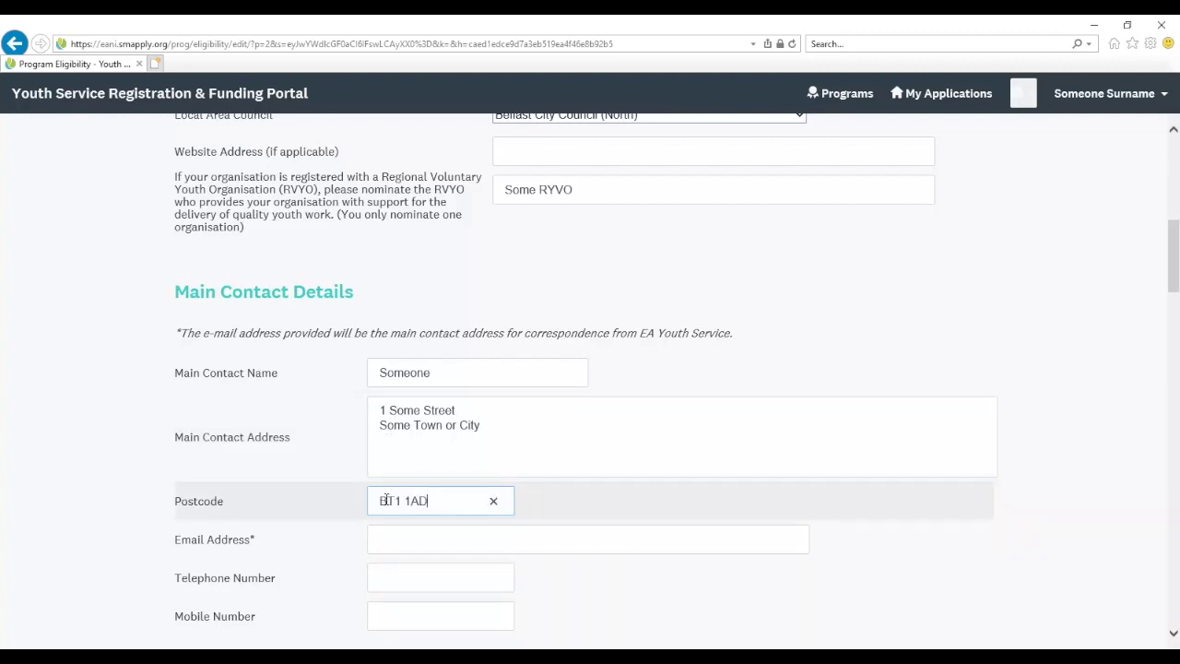
{"action": "scroll", "coordinate": [386, 500], "scroll_direction": "down", "scroll_amount": 3}
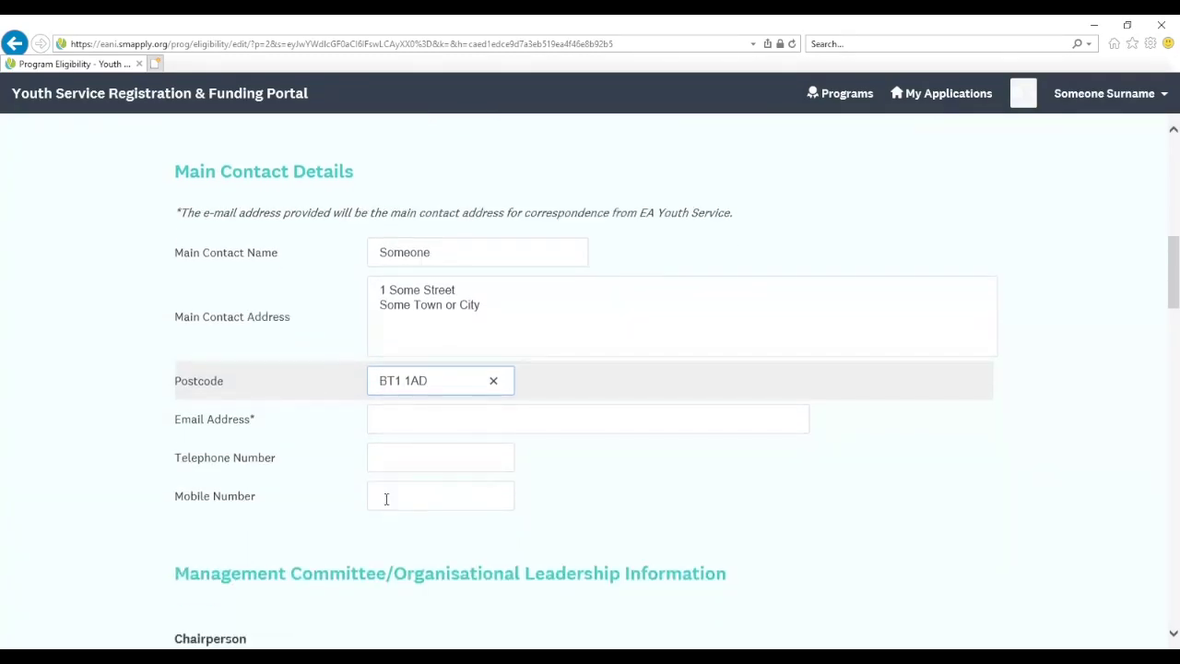
Fill in the main contact's e-mail address, telephone number and mobile number
{"action": "left_click", "coordinate": [394, 400]}
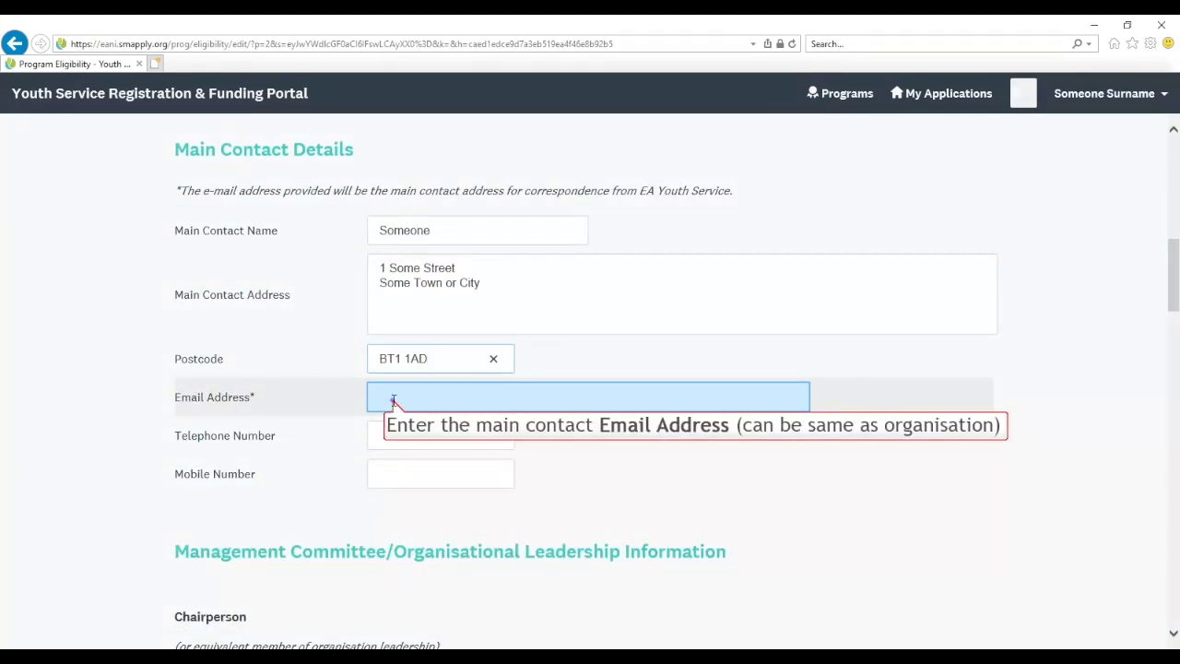
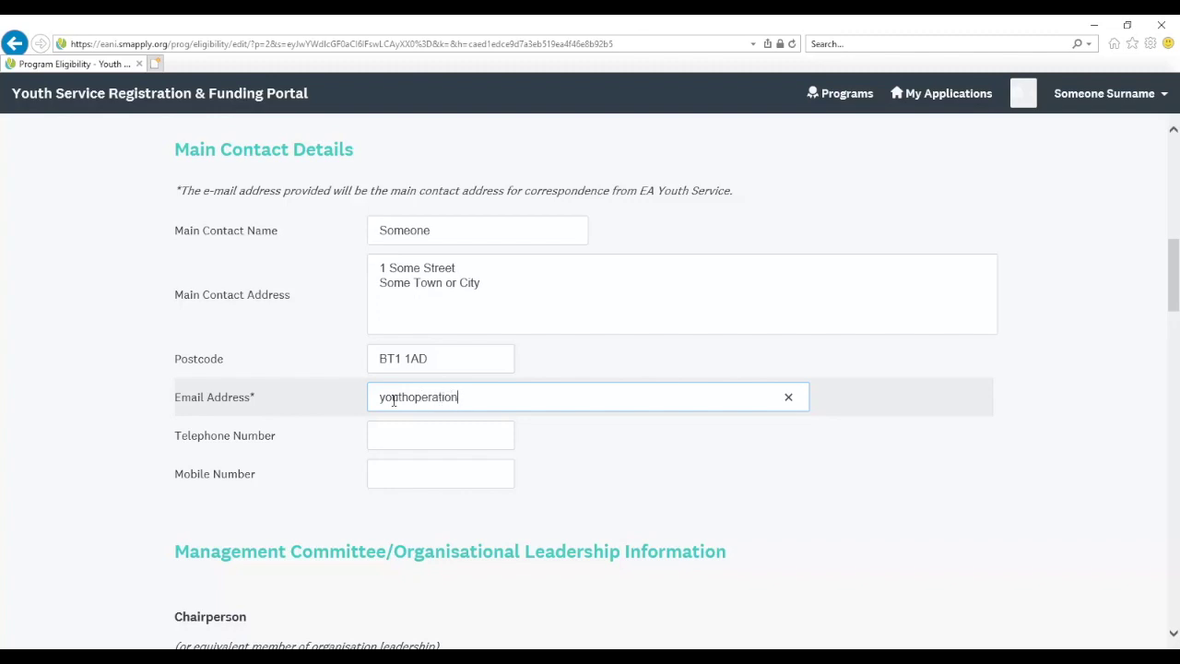
{"action": "key", "text": "Tab"}
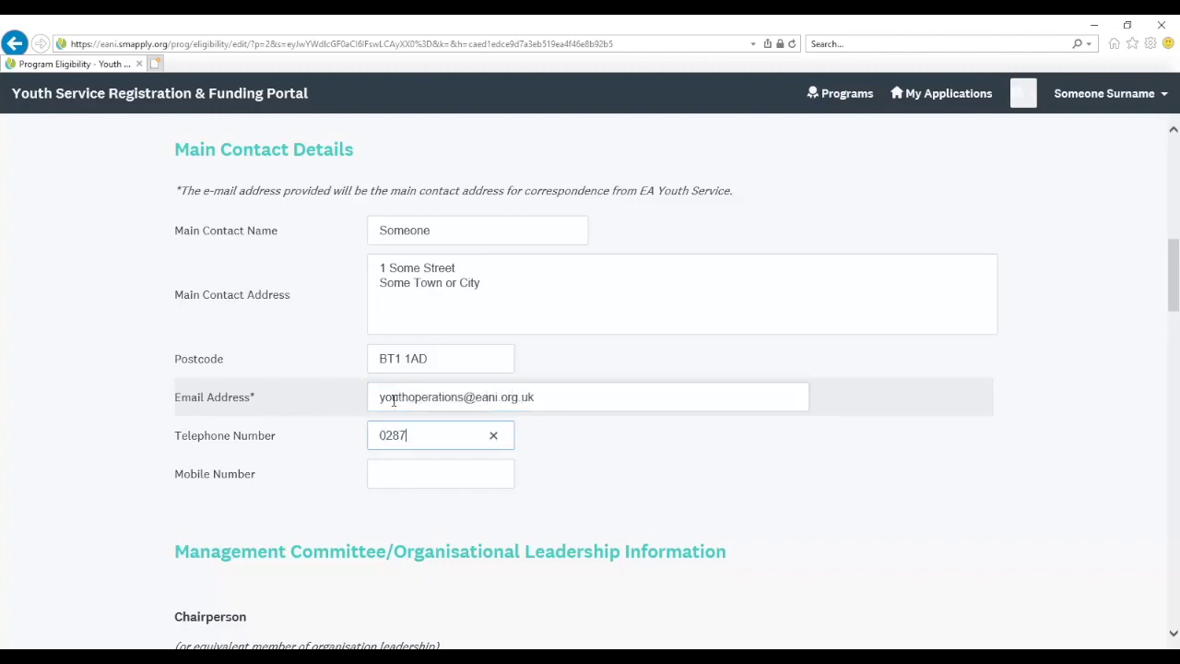
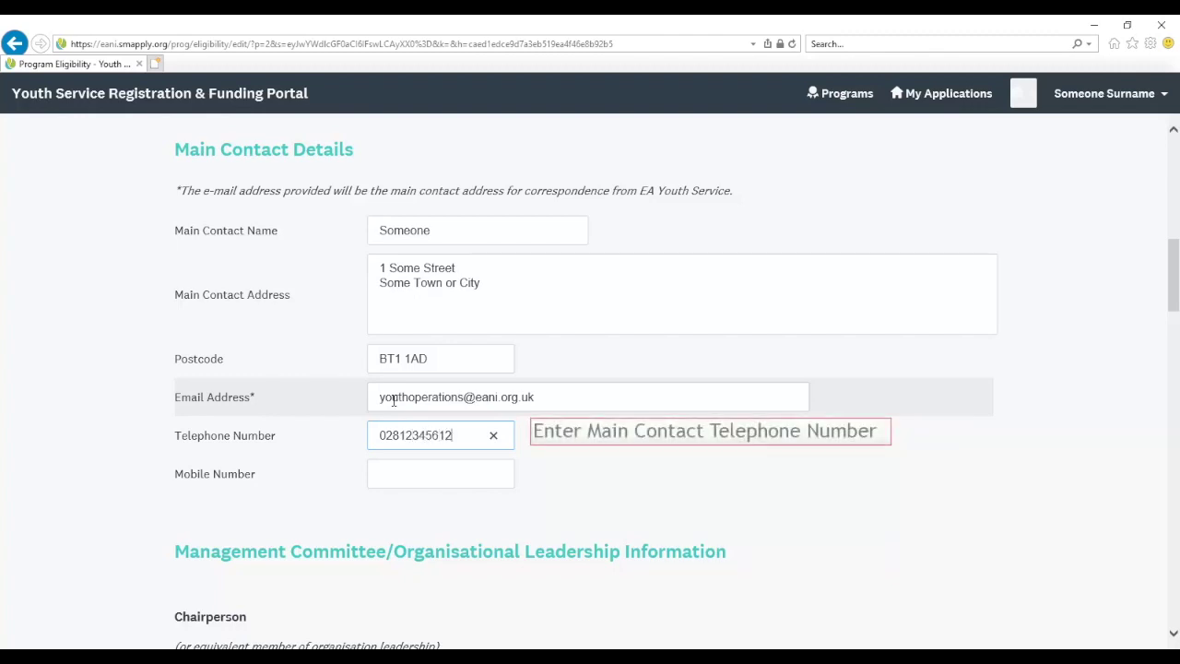
{"action": "key", "text": "Tab"}
{"action": "type", "text": "028"}
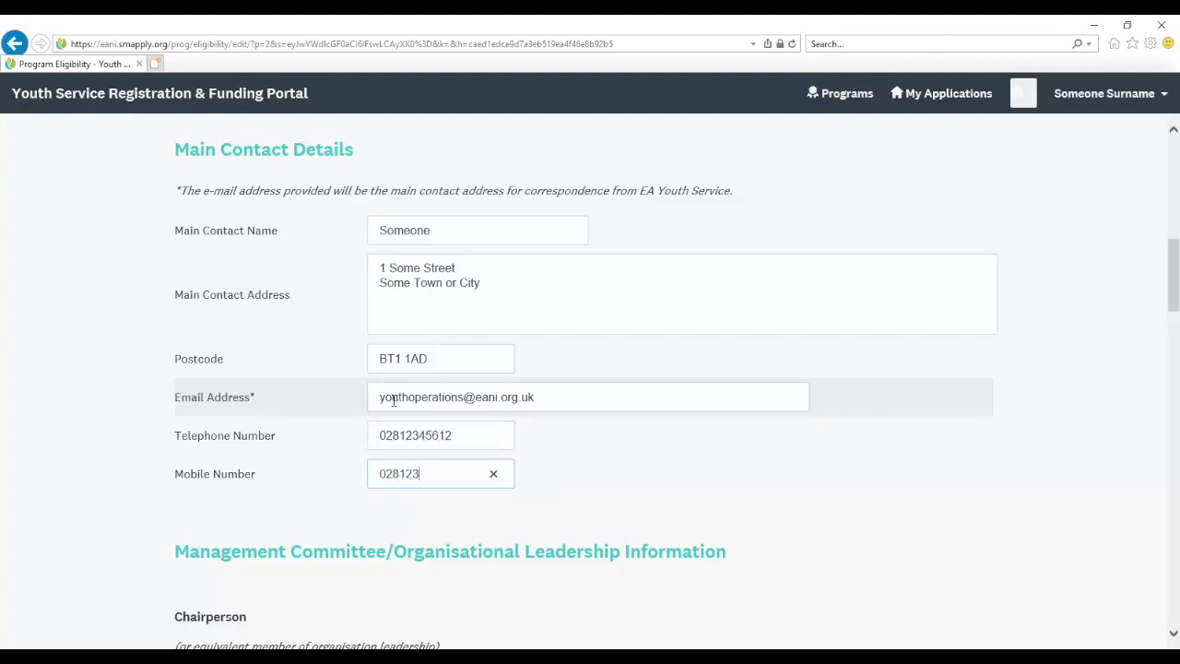
{"action": "type", "text": "12345612"}
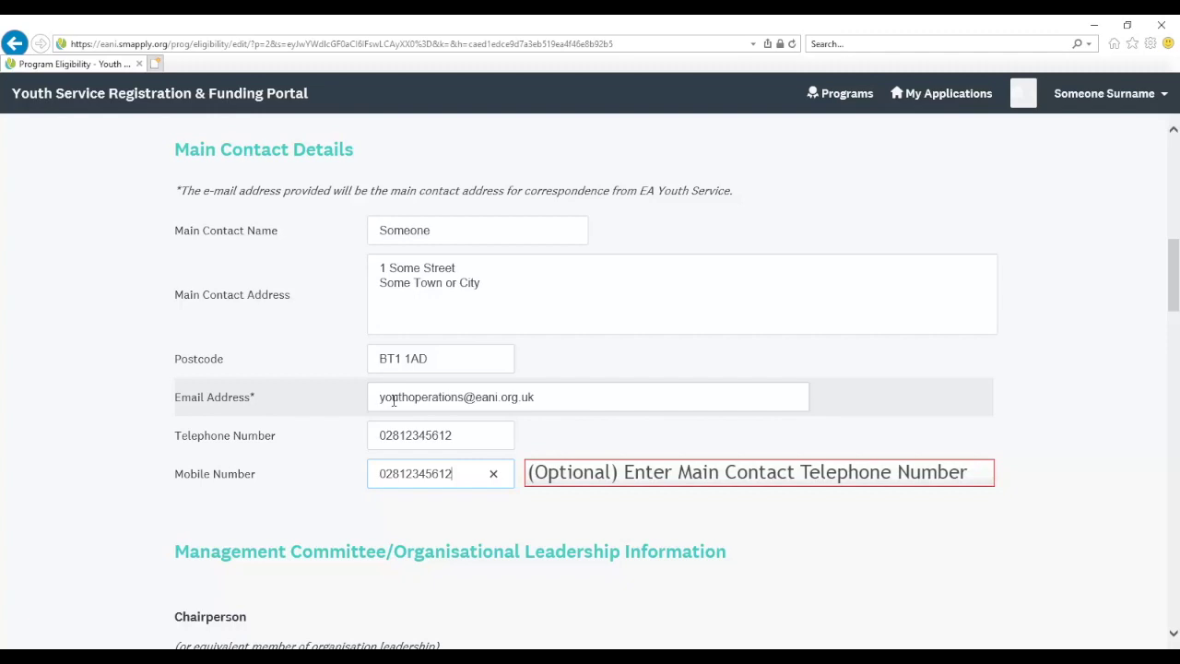
{"action": "key", "text": "Tab"}
{"action": "key", "text": "Down"}
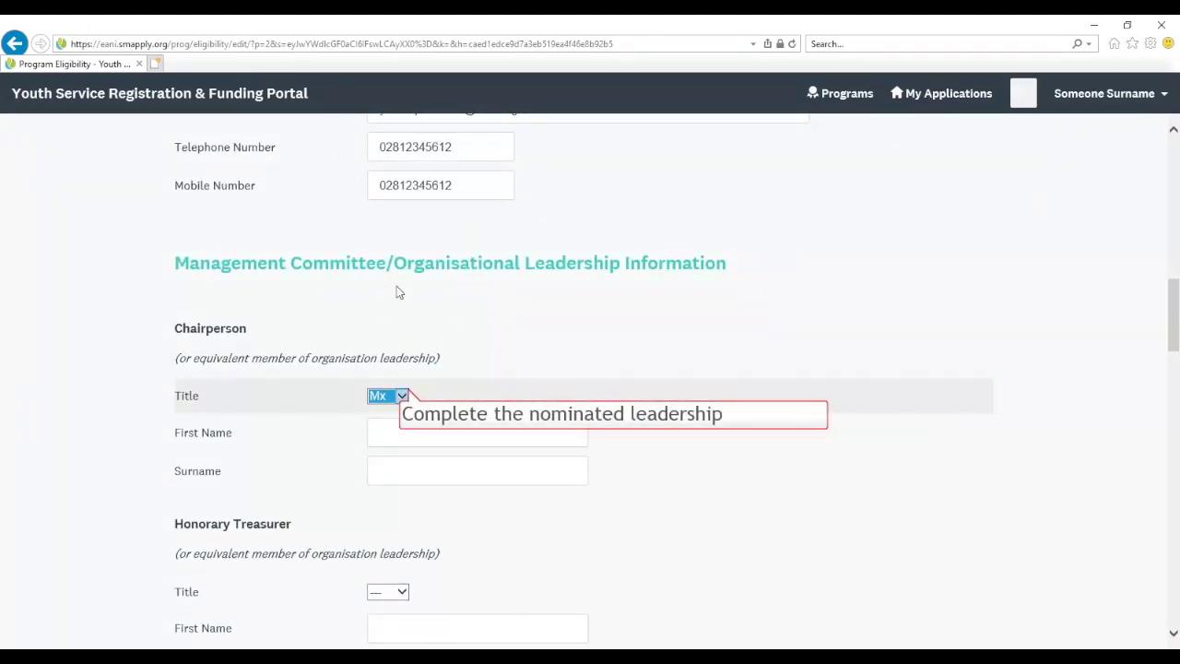
Give the Chairperson title Mr and the Honorary Treasurer title Mrs, entering each person's names
{"action": "left_click", "coordinate": [406, 396]}
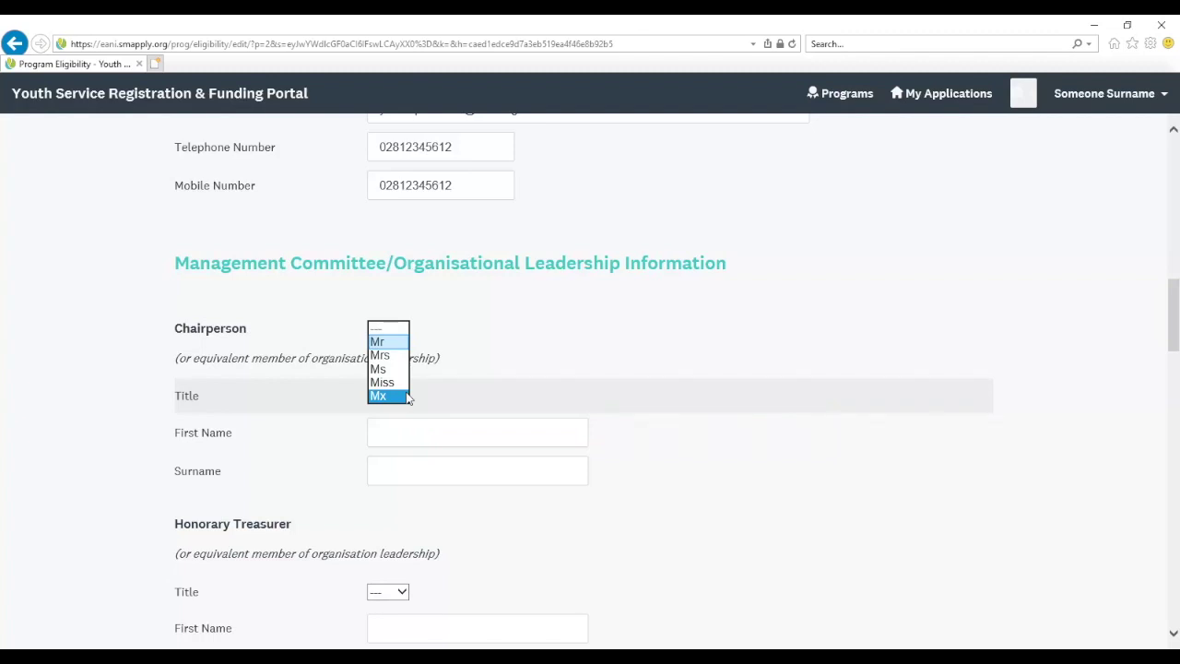
{"action": "left_click", "coordinate": [386, 341]}
{"action": "key", "text": "Tab"}
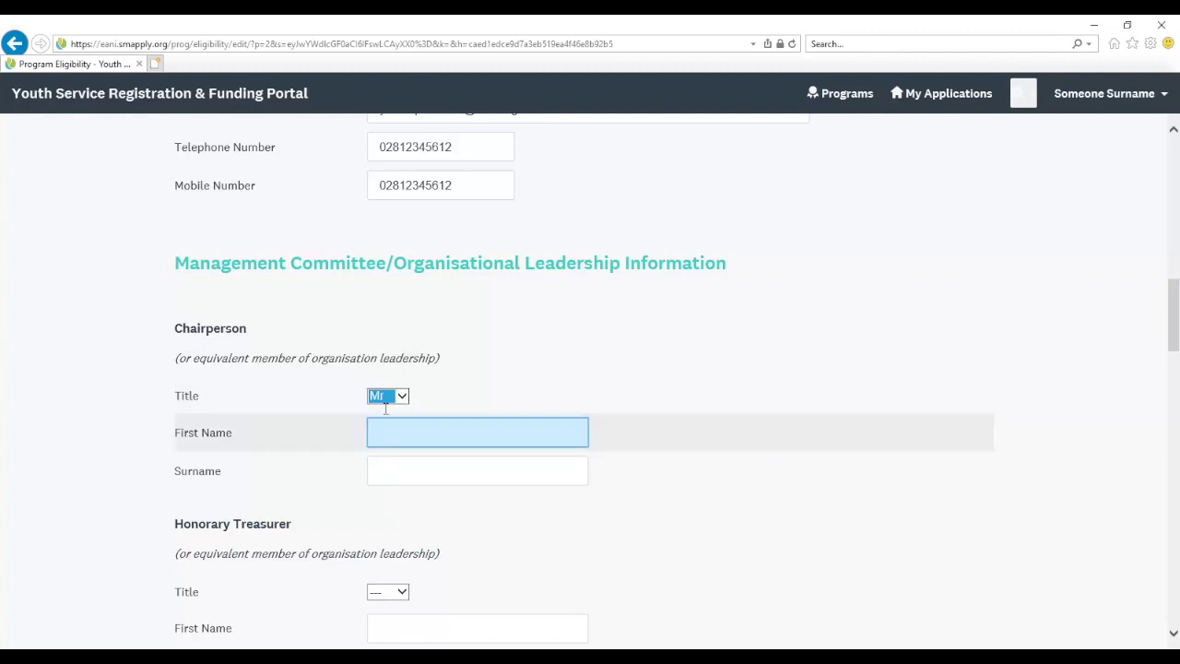
{"action": "type", "text": "Some"}
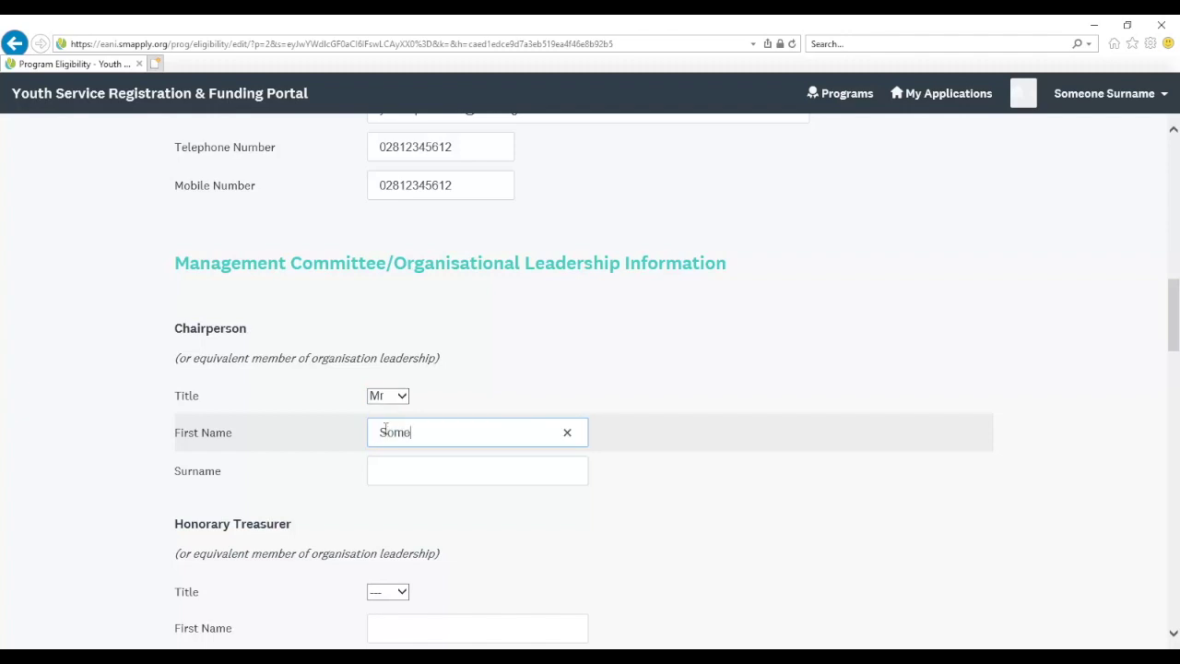
{"action": "type", "text": "one"}
{"action": "key", "text": "Tab"}
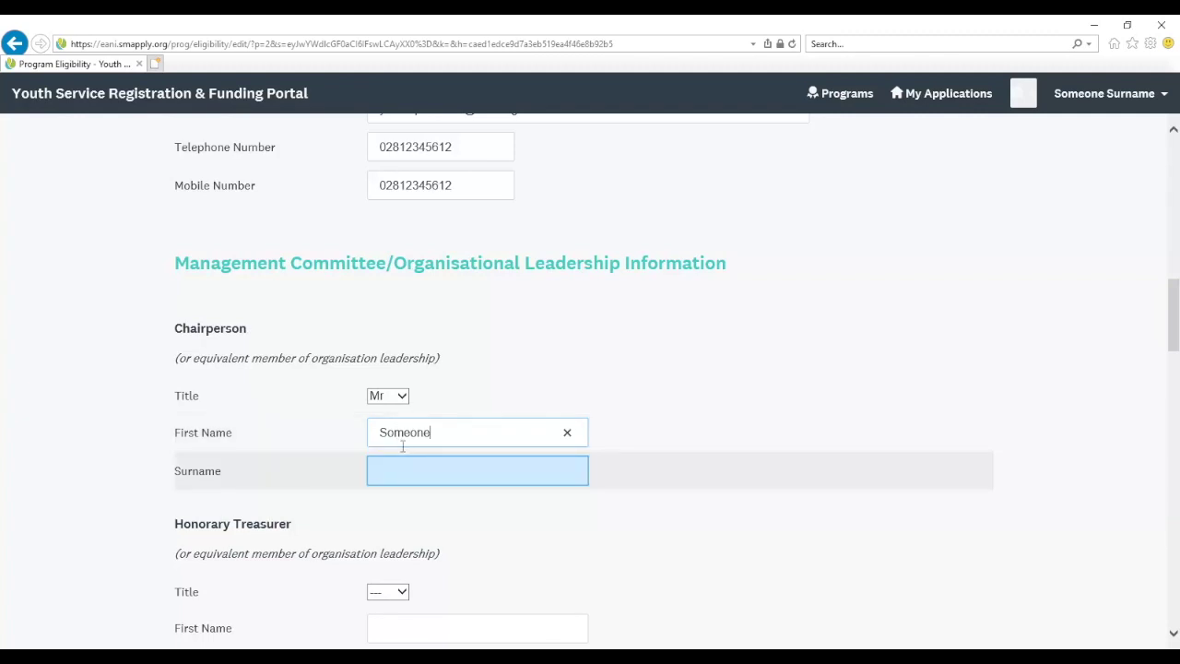
{"action": "type", "text": "Surname"}
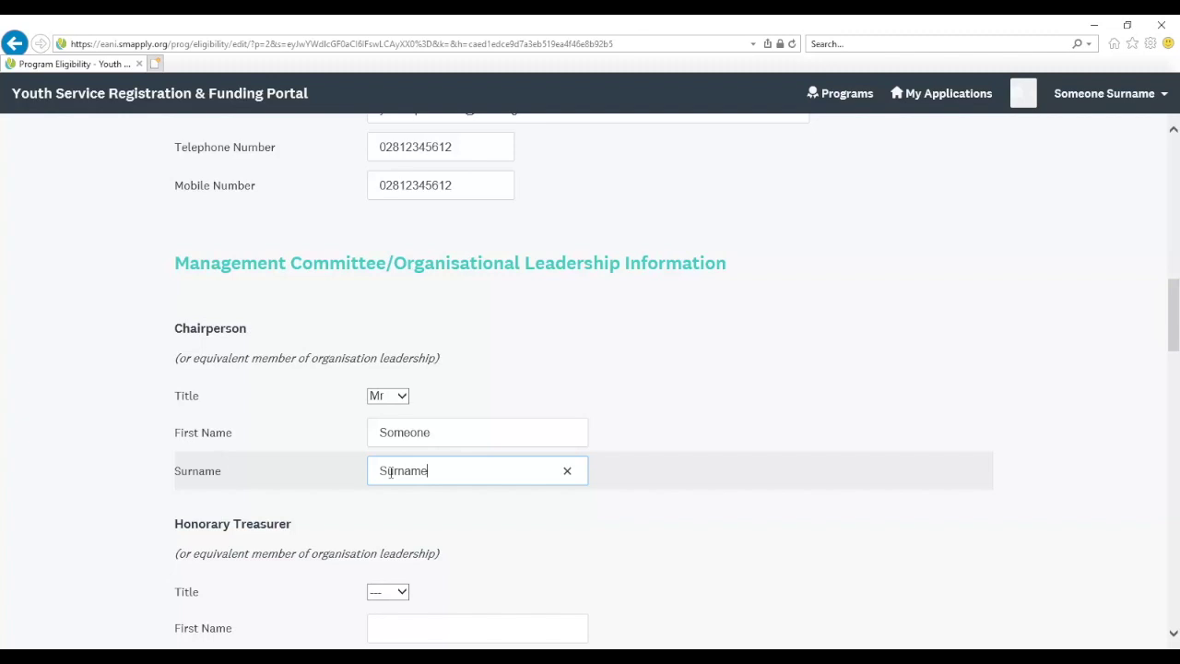
{"action": "key", "text": "Tab"}
{"action": "left_click", "coordinate": [387, 417]}
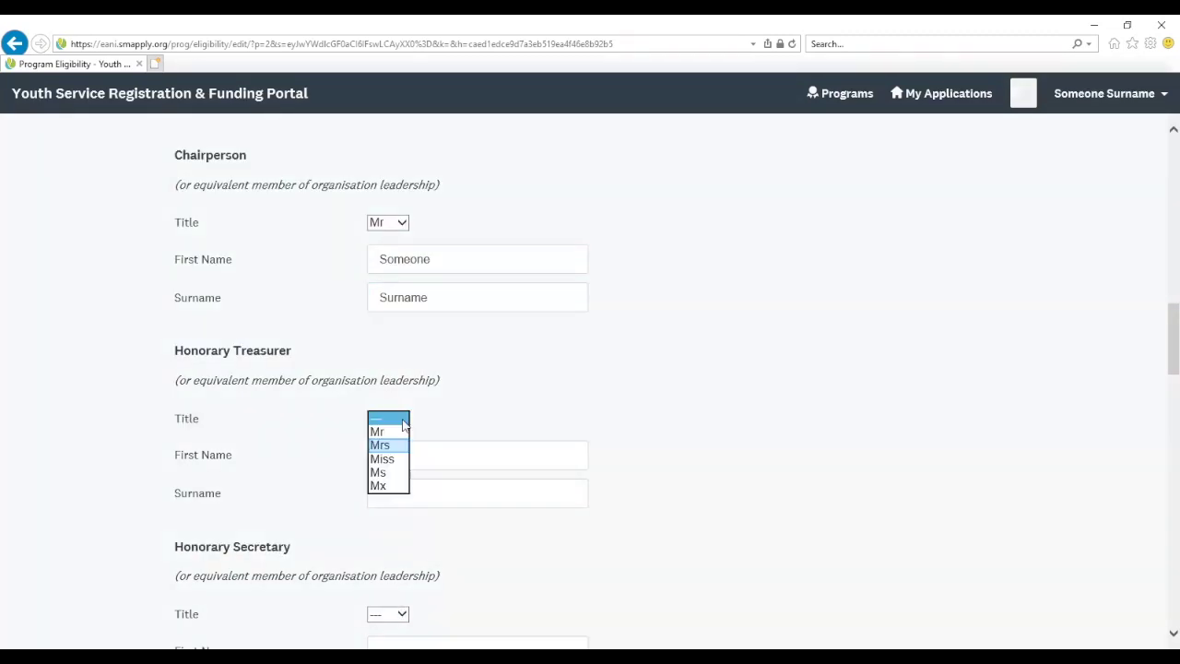
{"action": "left_click", "coordinate": [385, 444]}
{"action": "left_click", "coordinate": [384, 451]}
{"action": "type", "text": "SomeoneSurname"}
{"action": "key", "text": "Tab"}
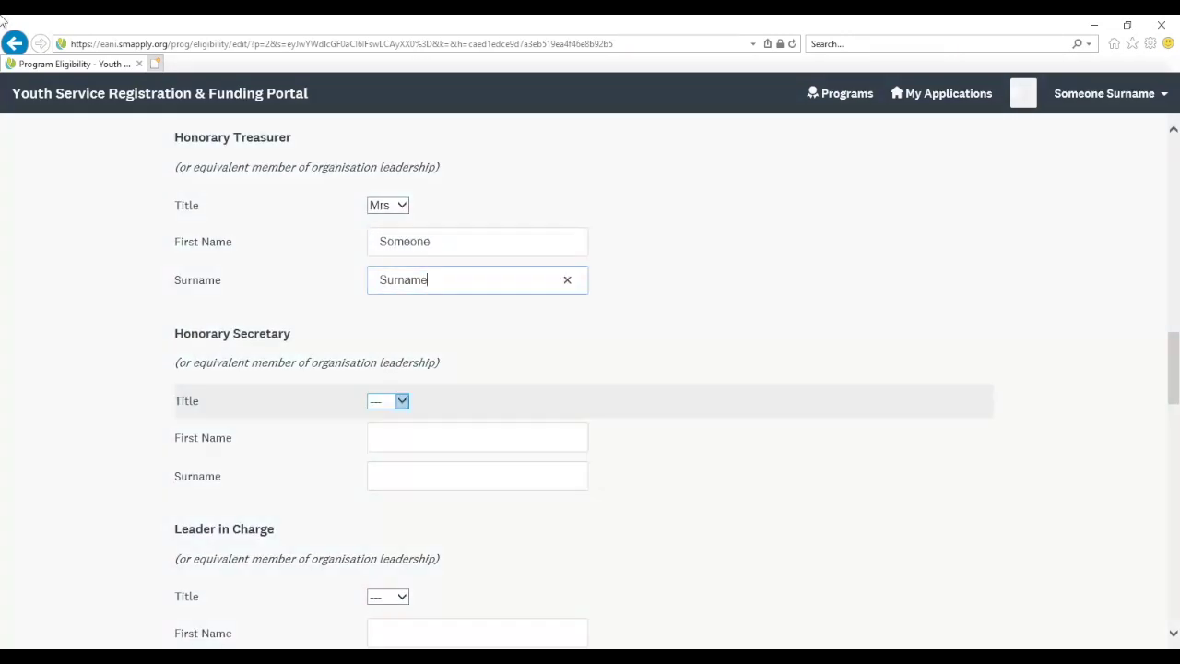
Give the Honorary Secretary title Mrs and the Leader in Charge title Mr, entering each first name and surname
{"action": "left_click", "coordinate": [392, 400]}
{"action": "left_click", "coordinate": [399, 430]}
{"action": "left_click", "coordinate": [401, 435]}
{"action": "type", "text": "Someone"}
{"action": "key", "text": "Tab"}
{"action": "type", "text": "Surname"}
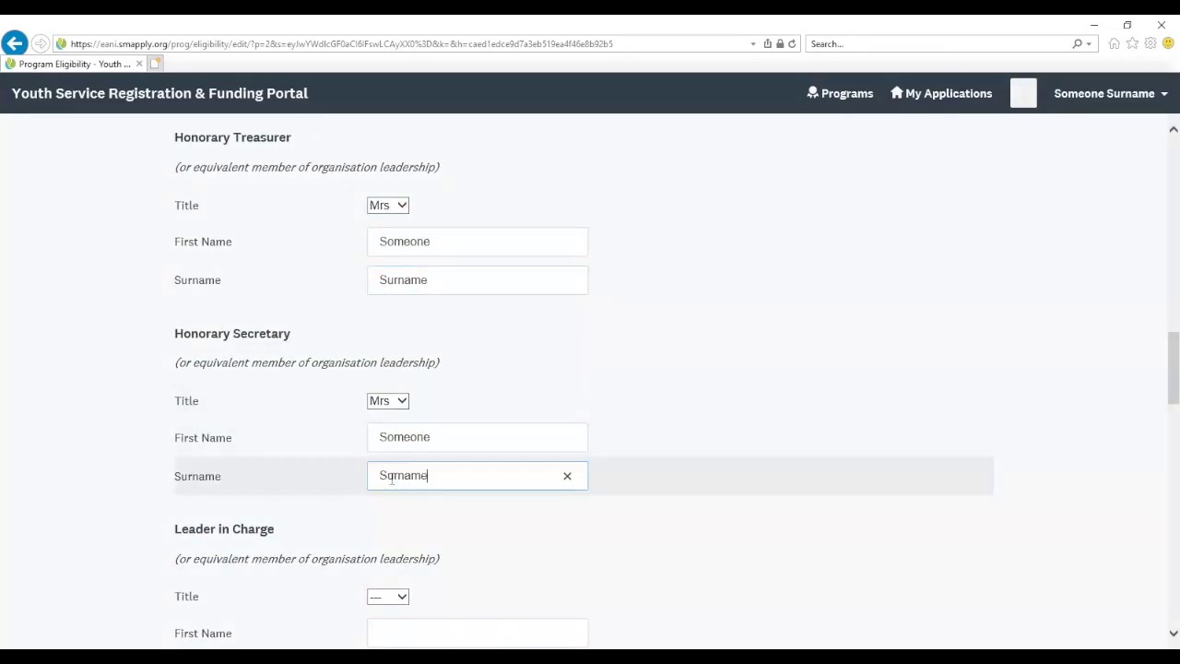
{"action": "key", "text": "Tab"}
{"action": "left_click", "coordinate": [404, 320]}
{"action": "left_click", "coordinate": [404, 320]}
{"action": "left_click", "coordinate": [386, 355]}
{"action": "type", "text": "Someone"}
{"action": "key", "text": "Tab"}
{"action": "type", "text": "Surname"}
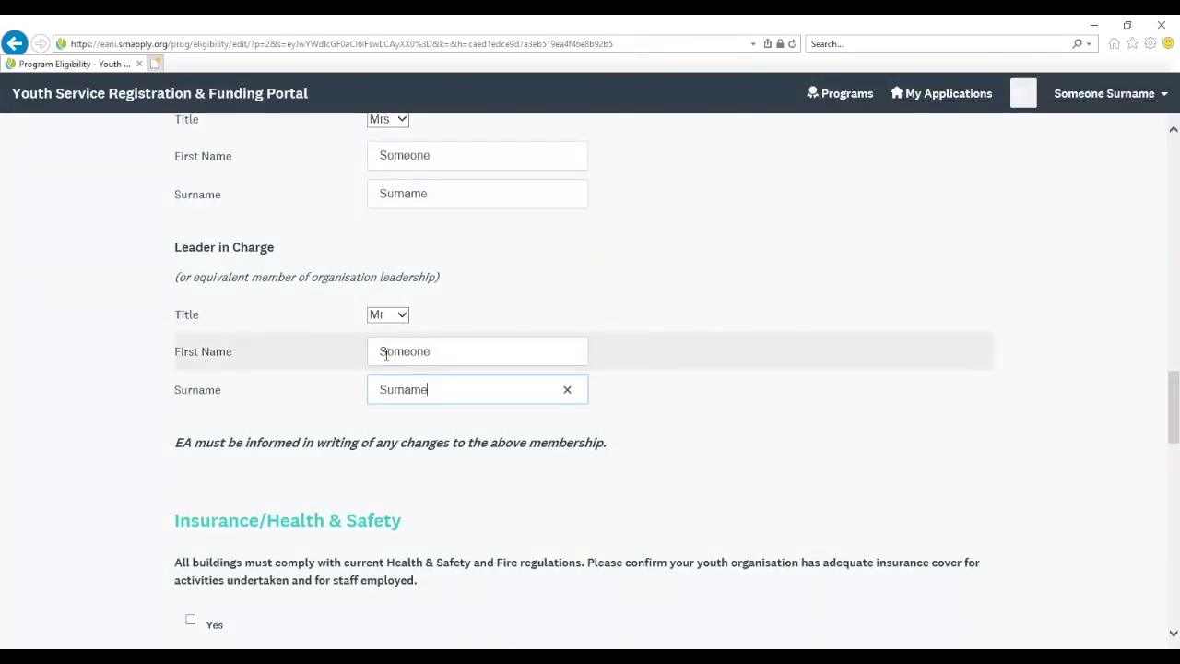
Tick Yes under Insurance/Health & Safety to confirm adequate insurance cover
{"action": "scroll", "coordinate": [387, 355], "scroll_direction": "down", "scroll_amount": 3}
{"action": "left_click_drag", "start_coordinate": [177, 273], "coordinate": [436, 298]}
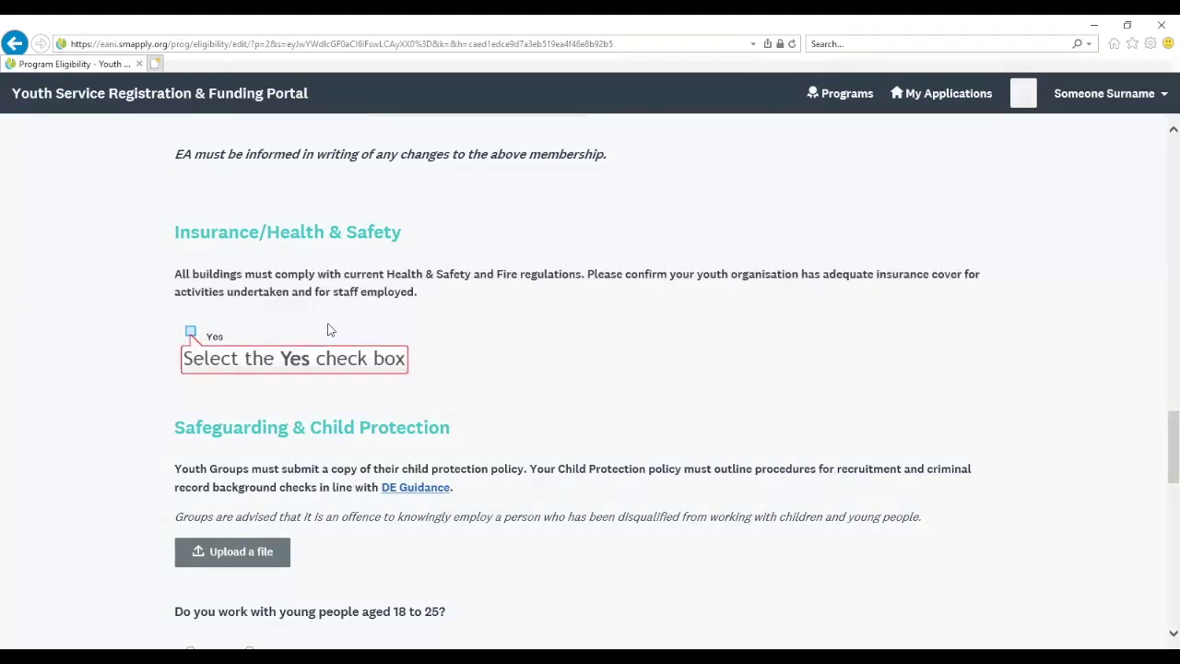
{"action": "left_click", "coordinate": [190, 331]}
{"action": "scroll", "coordinate": [225, 415], "scroll_direction": "down", "scroll_amount": 2}
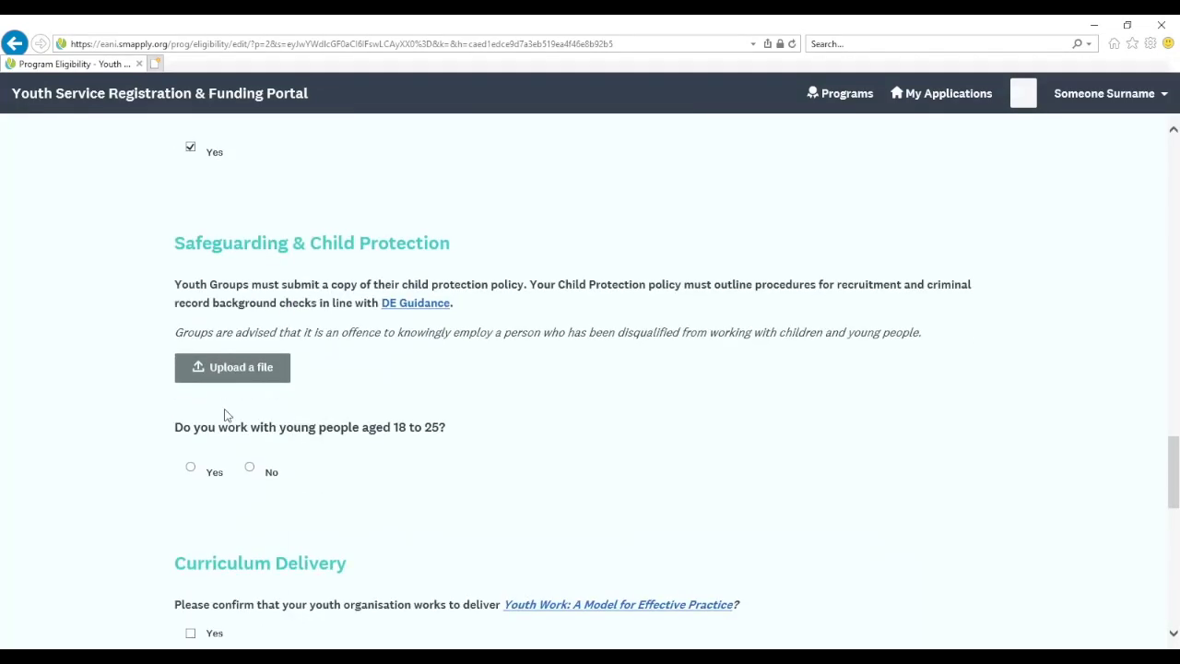
{"action": "left_click_drag", "start_coordinate": [175, 288], "coordinate": [463, 304]}
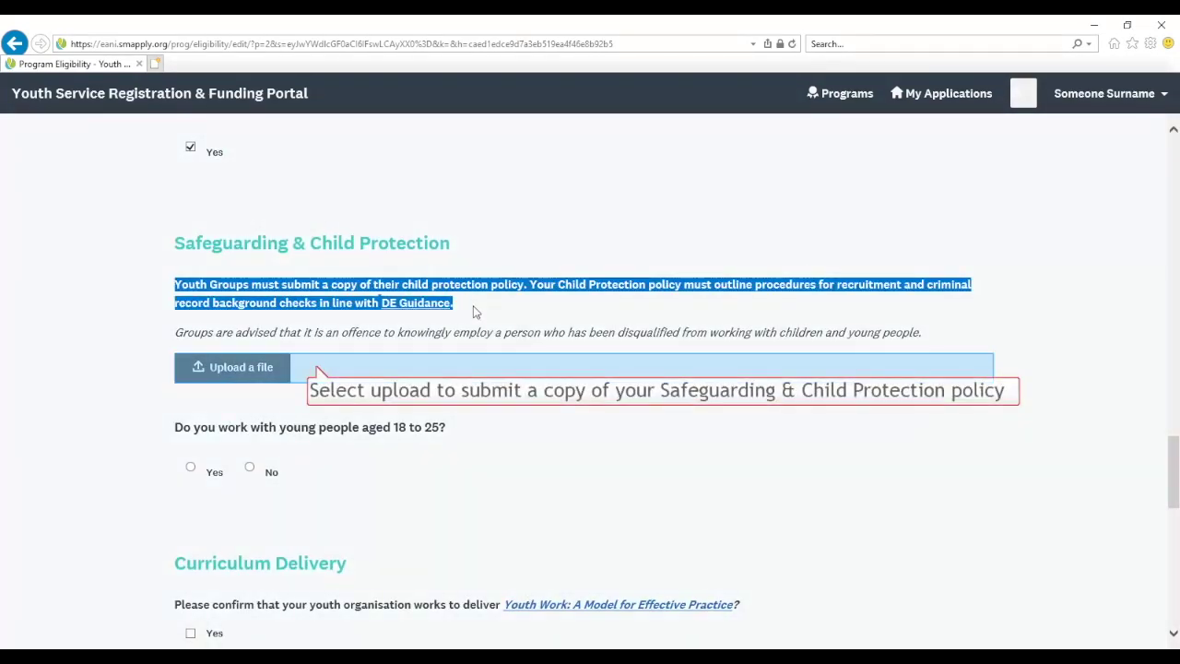
Upload the Cp Policy file from the Desktop as the child protection policy
{"action": "left_click", "coordinate": [317, 371]}
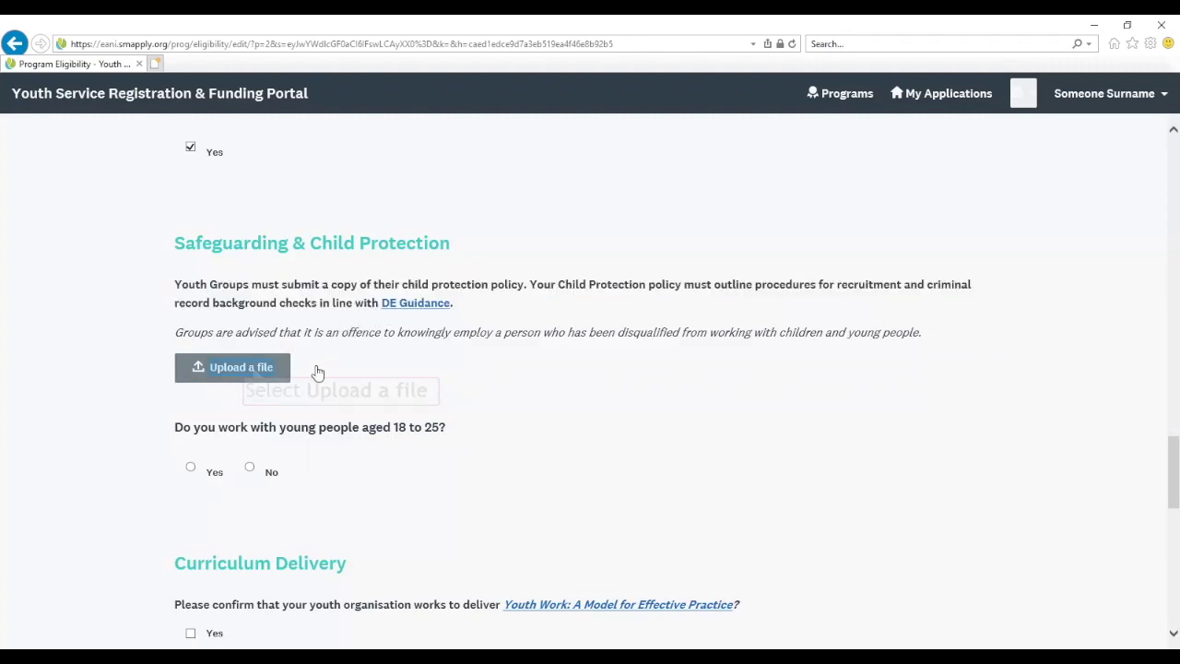
{"action": "left_click", "coordinate": [251, 366]}
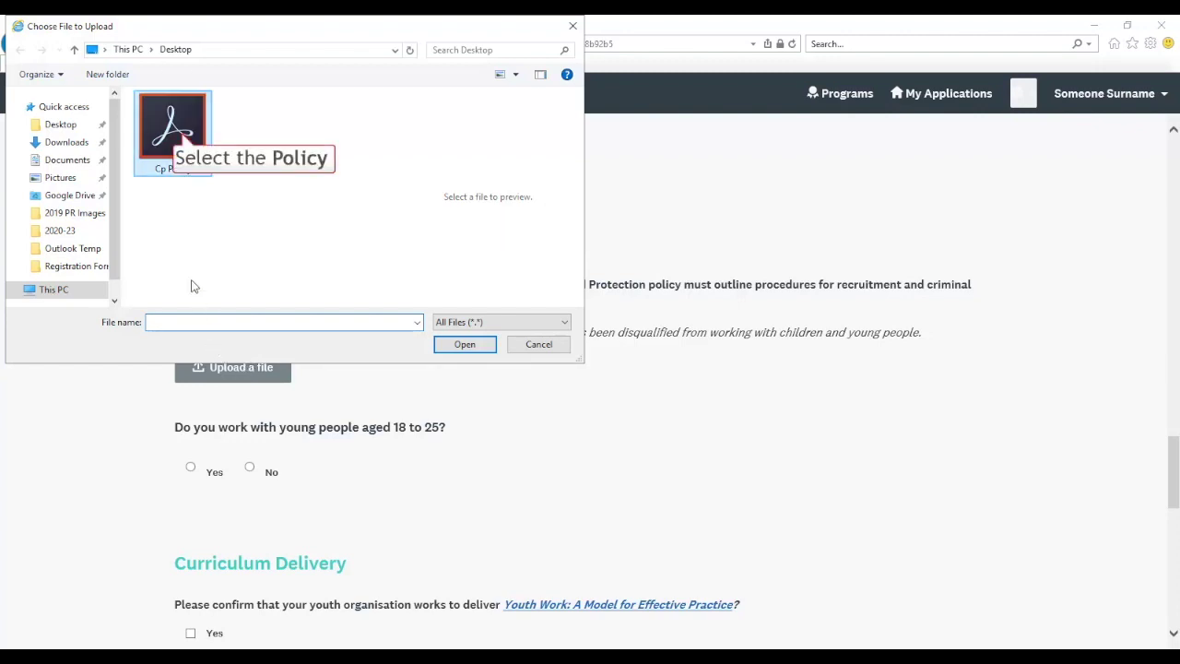
{"action": "left_click", "coordinate": [182, 152]}
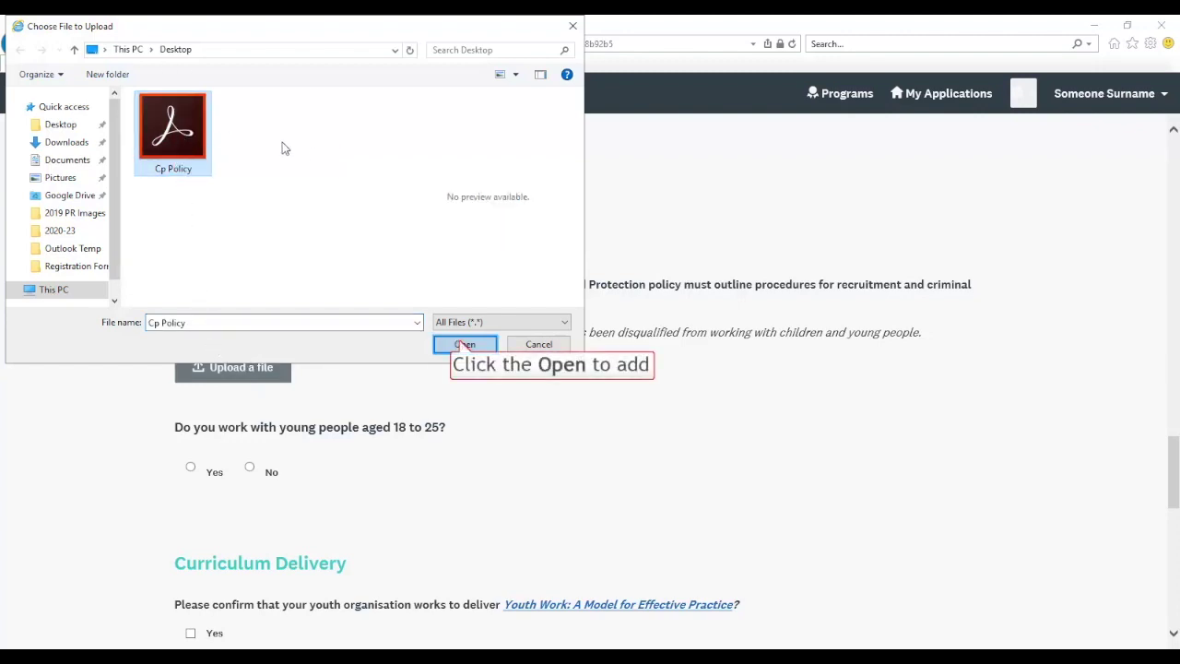
{"action": "left_click", "coordinate": [465, 344]}
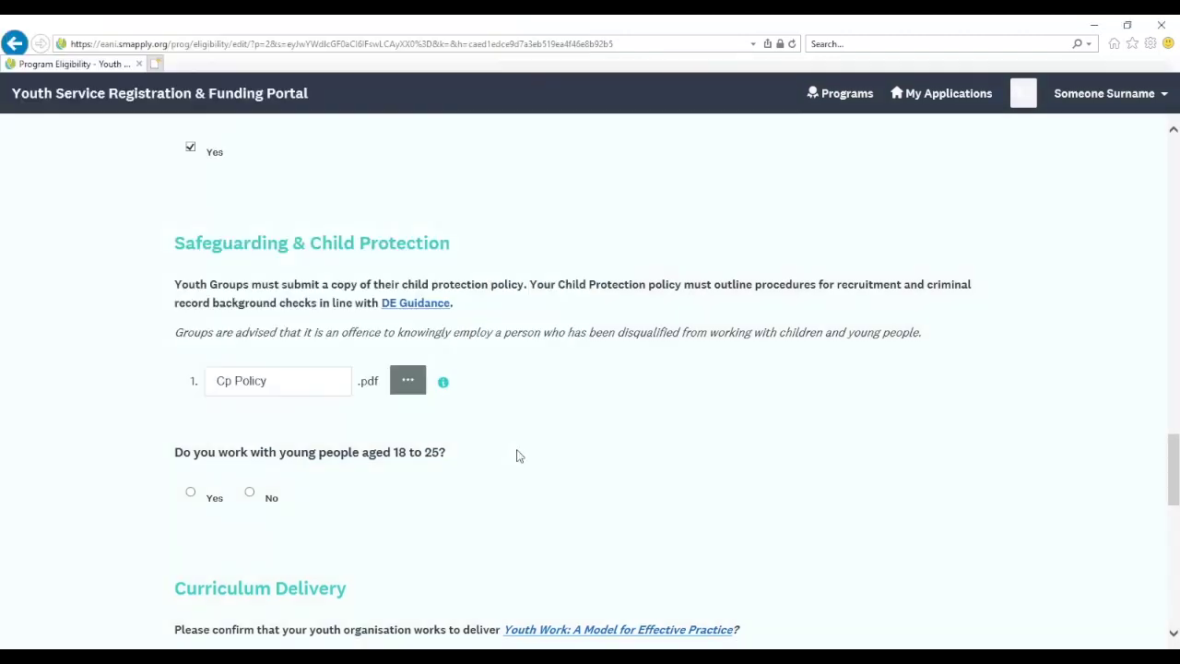
{"action": "scroll", "coordinate": [303, 492], "scroll_direction": "down", "scroll_amount": 1}
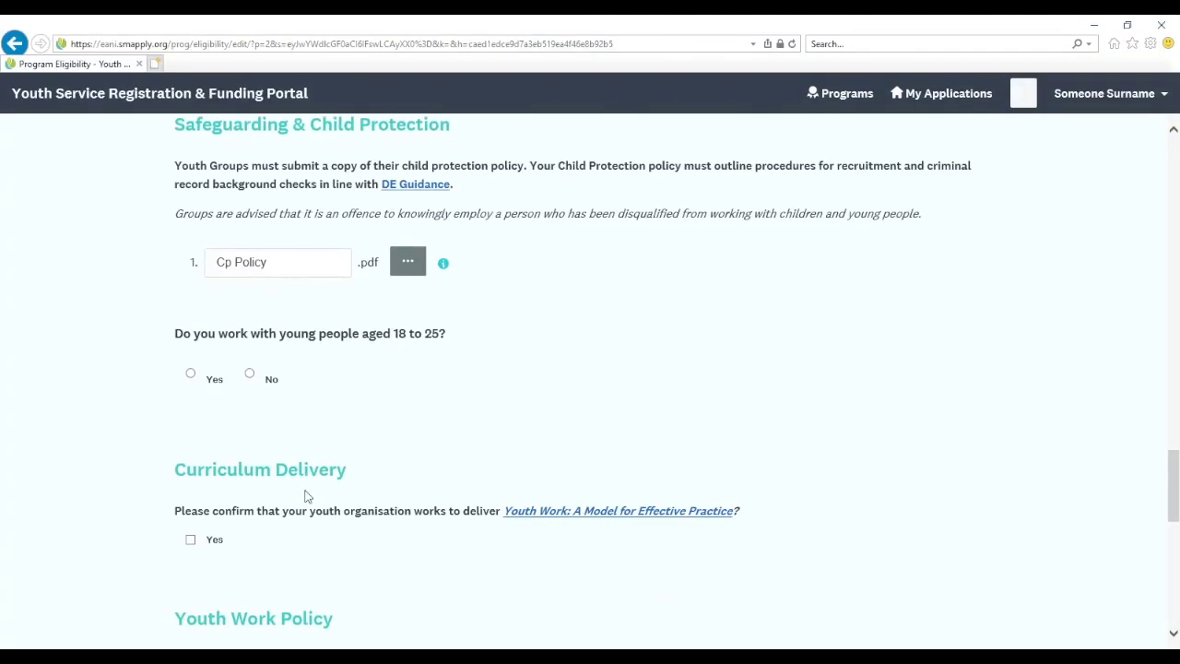
Answer No to working with young people aged 18 to 25
{"action": "left_click", "coordinate": [190, 372]}
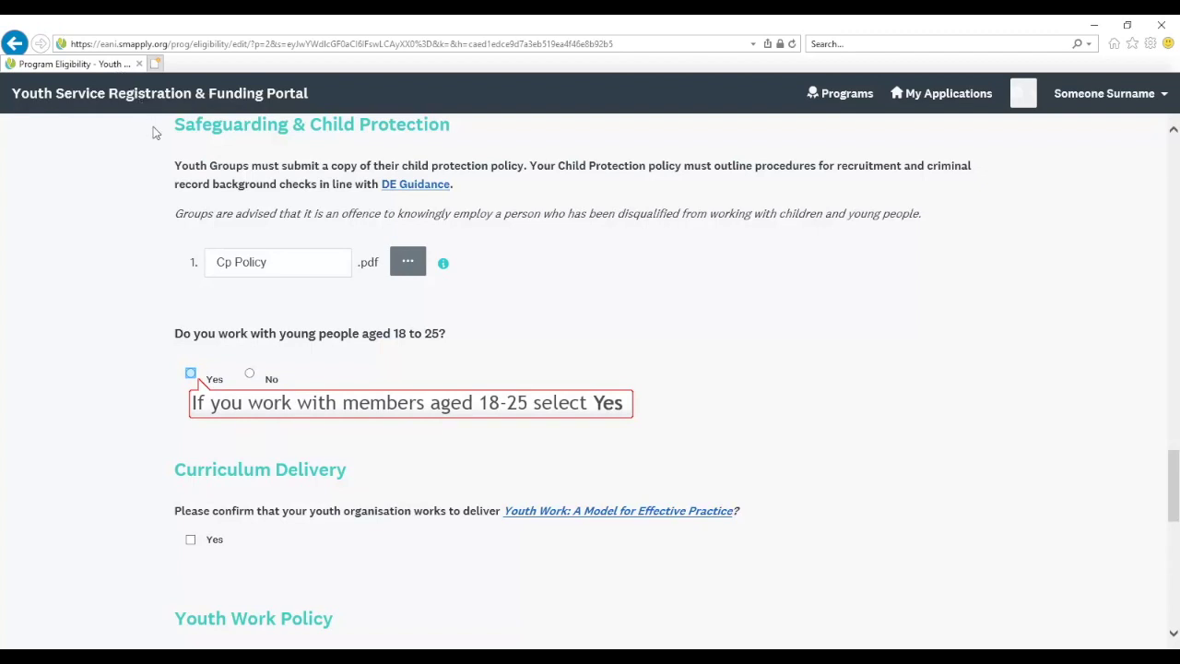
{"action": "left_click", "coordinate": [191, 374]}
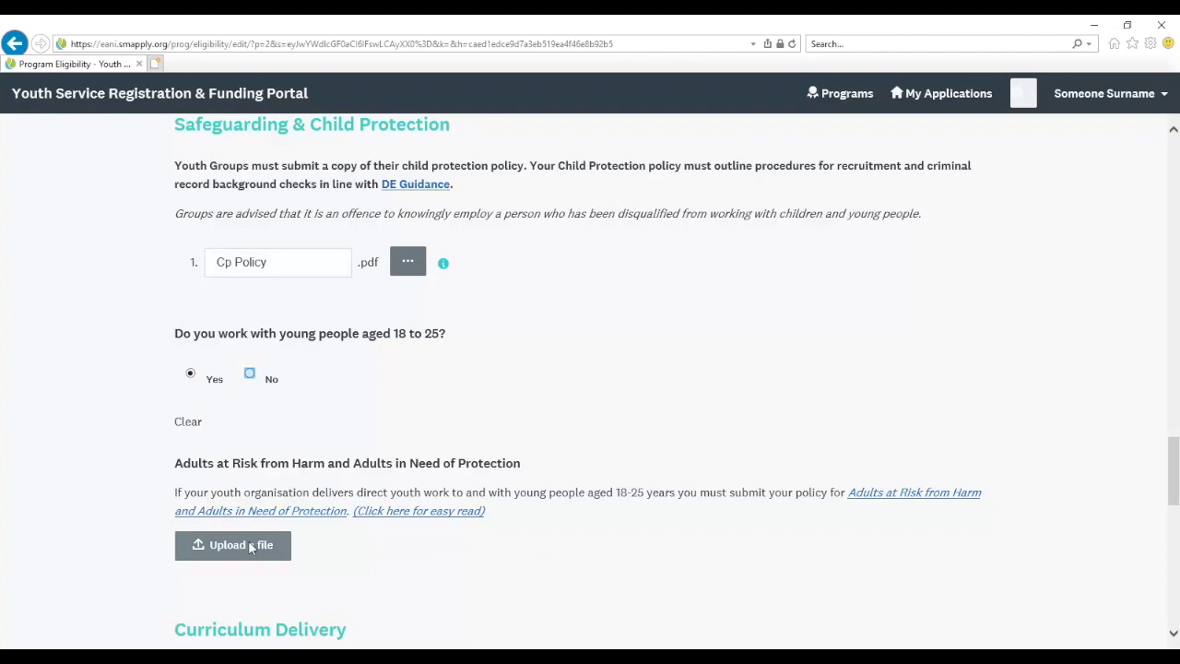
{"action": "left_click", "coordinate": [249, 374]}
Tick Yes under Curriculum Delivery for Youth Work: A Model for Effective Practice
{"action": "scroll", "coordinate": [249, 380], "scroll_direction": "down", "scroll_amount": 3}
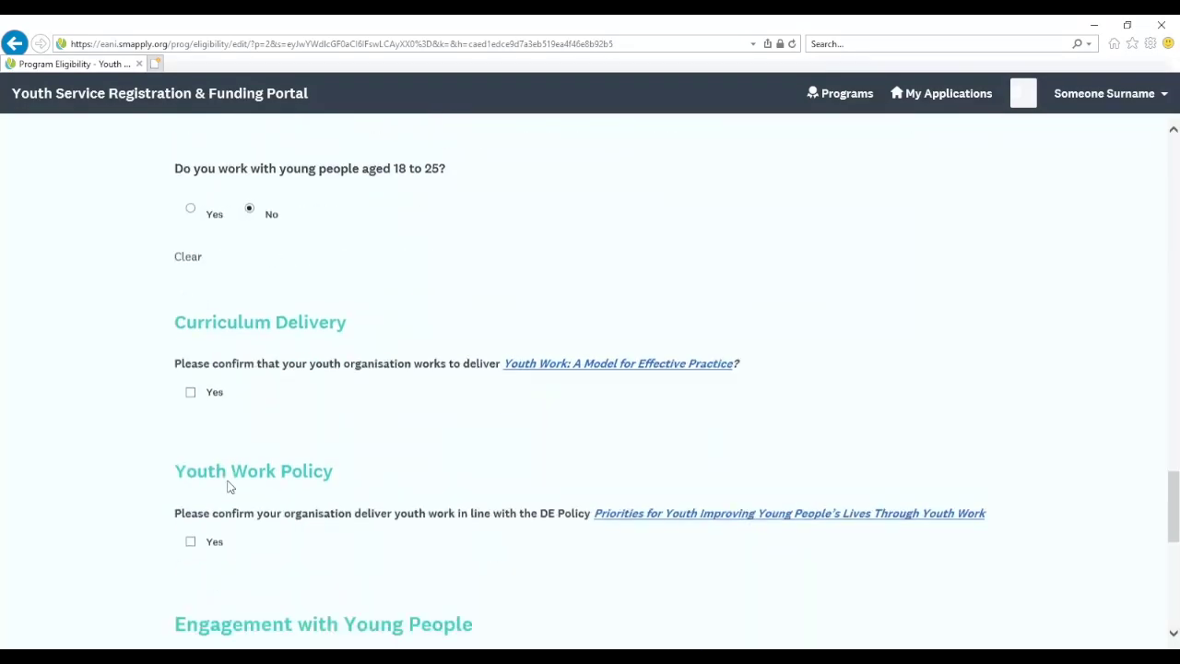
{"action": "left_click_drag", "start_coordinate": [173, 316], "coordinate": [732, 325]}
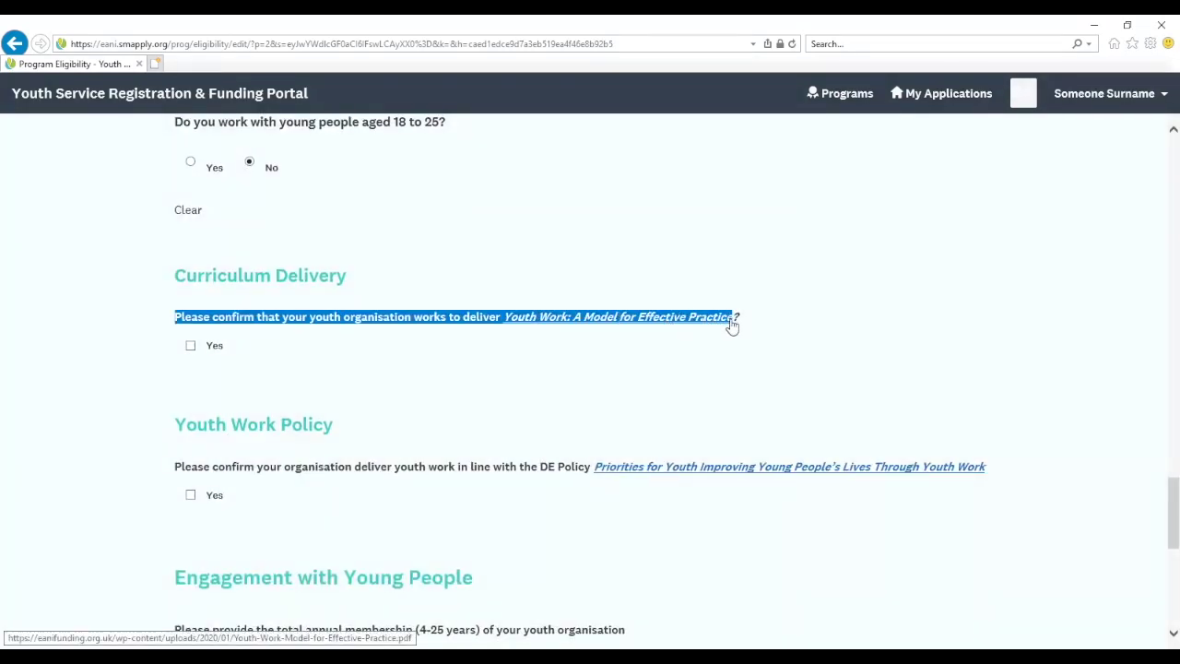
{"action": "double_click", "coordinate": [305, 276]}
{"action": "left_click_drag", "start_coordinate": [175, 316], "coordinate": [339, 319]}
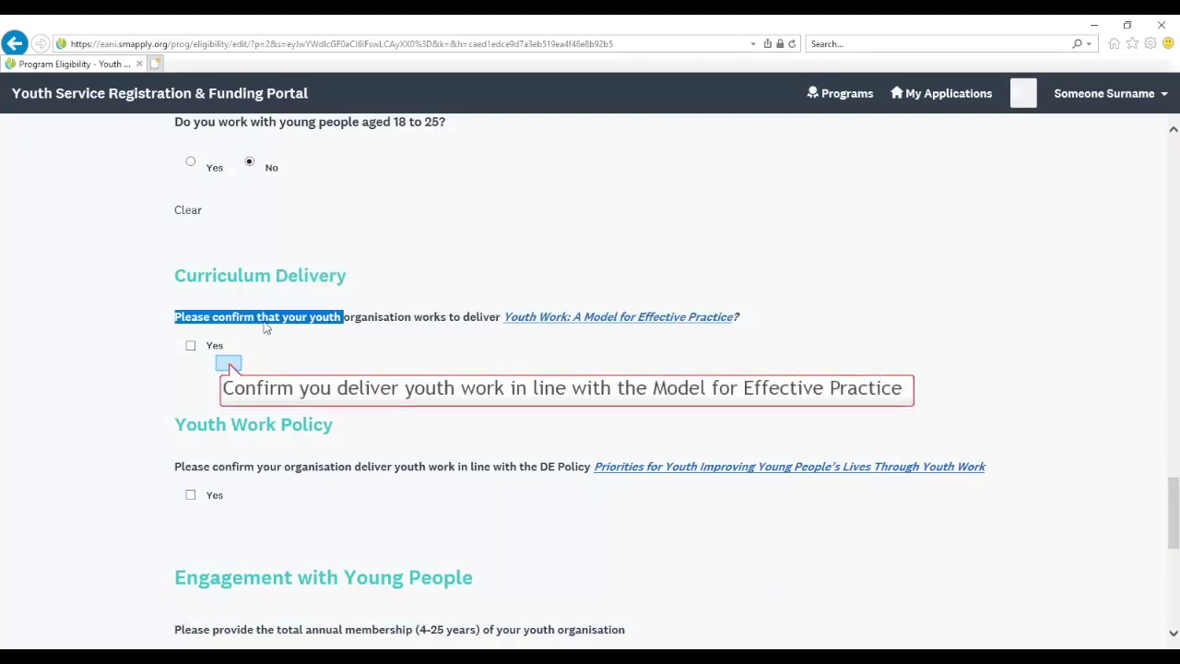
{"action": "left_click", "coordinate": [231, 368]}
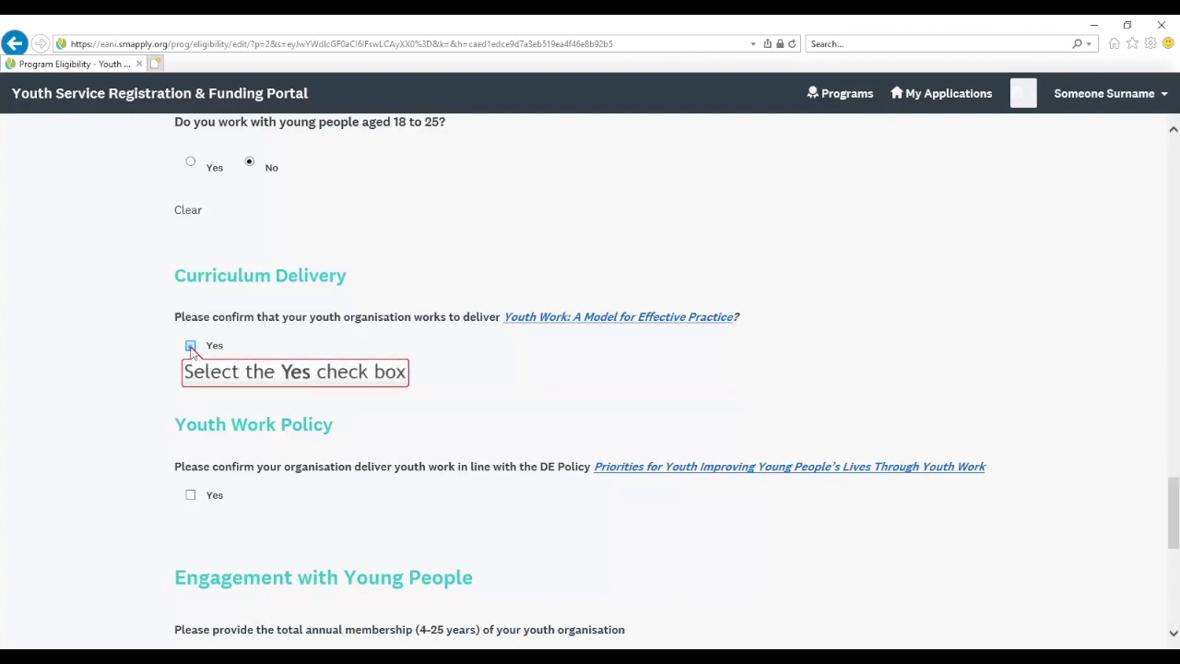
{"action": "left_click", "coordinate": [191, 348]}
{"action": "scroll", "coordinate": [137, 422], "scroll_direction": "down", "scroll_amount": 2}
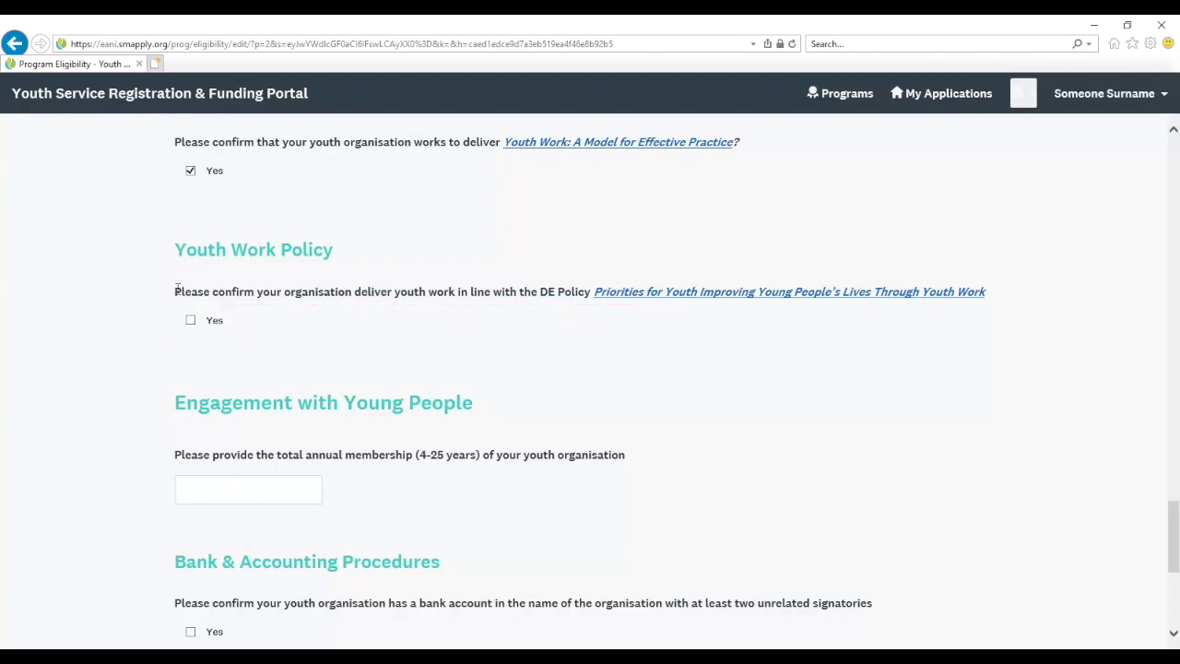
Confirm Yes under Youth Work Policy and enter 105 as total annual membership (4-25 years)
{"action": "left_click_drag", "start_coordinate": [175, 289], "coordinate": [990, 305]}
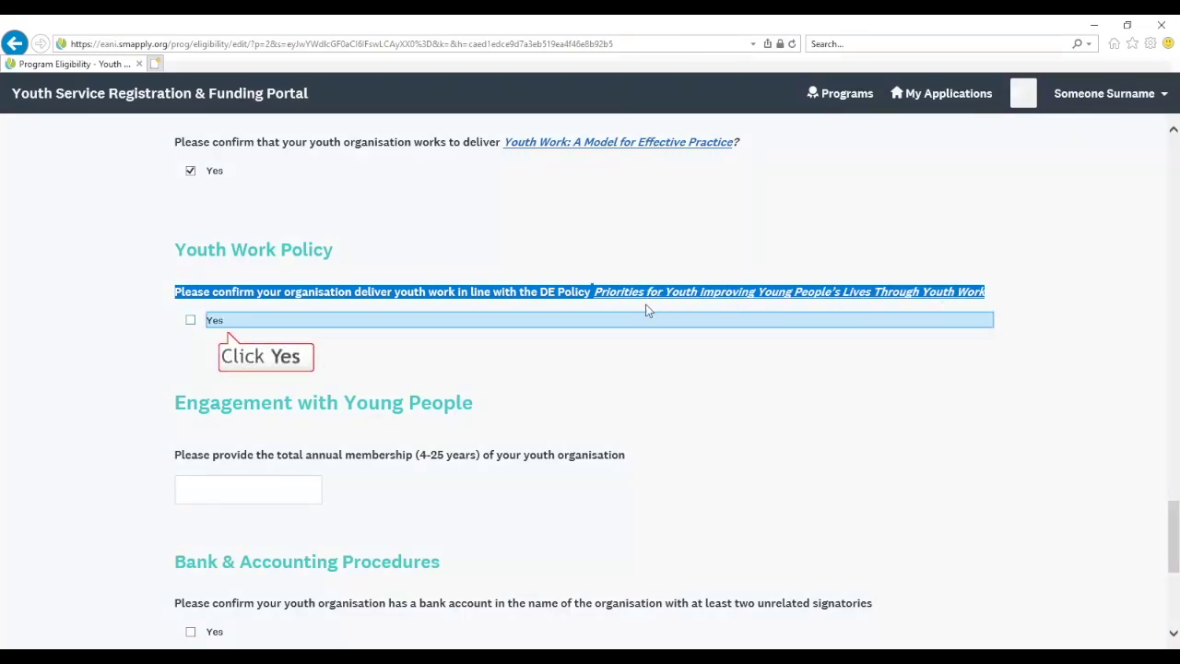
{"action": "left_click", "coordinate": [391, 322]}
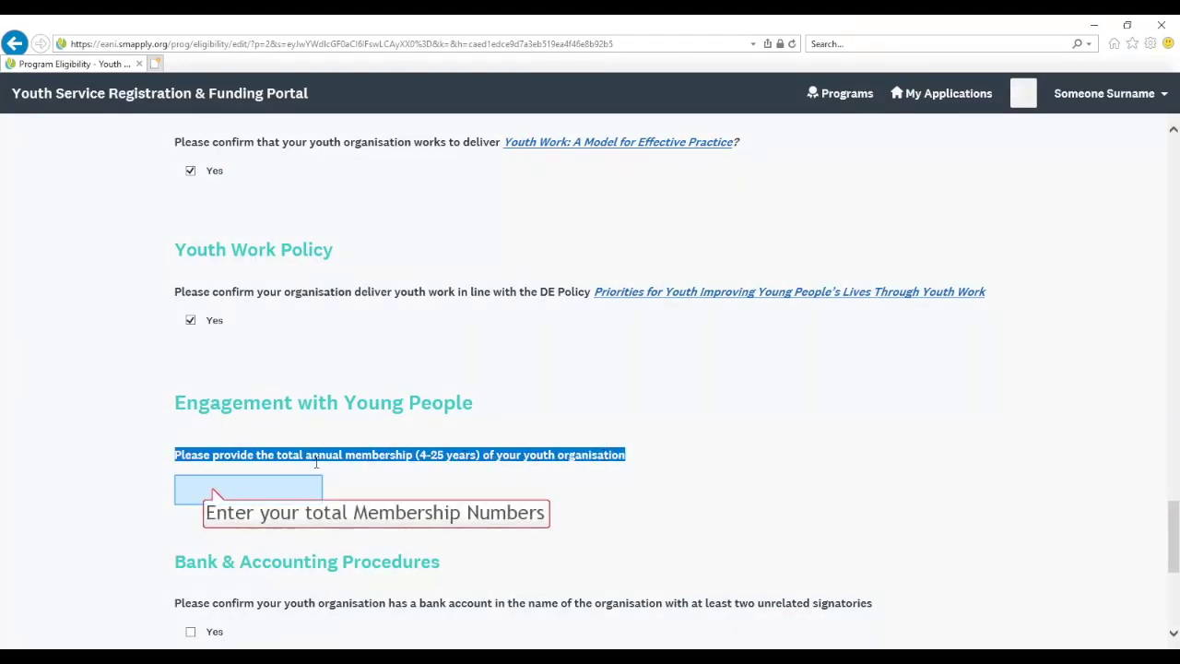
{"action": "left_click", "coordinate": [212, 489]}
{"action": "type", "text": "105"}
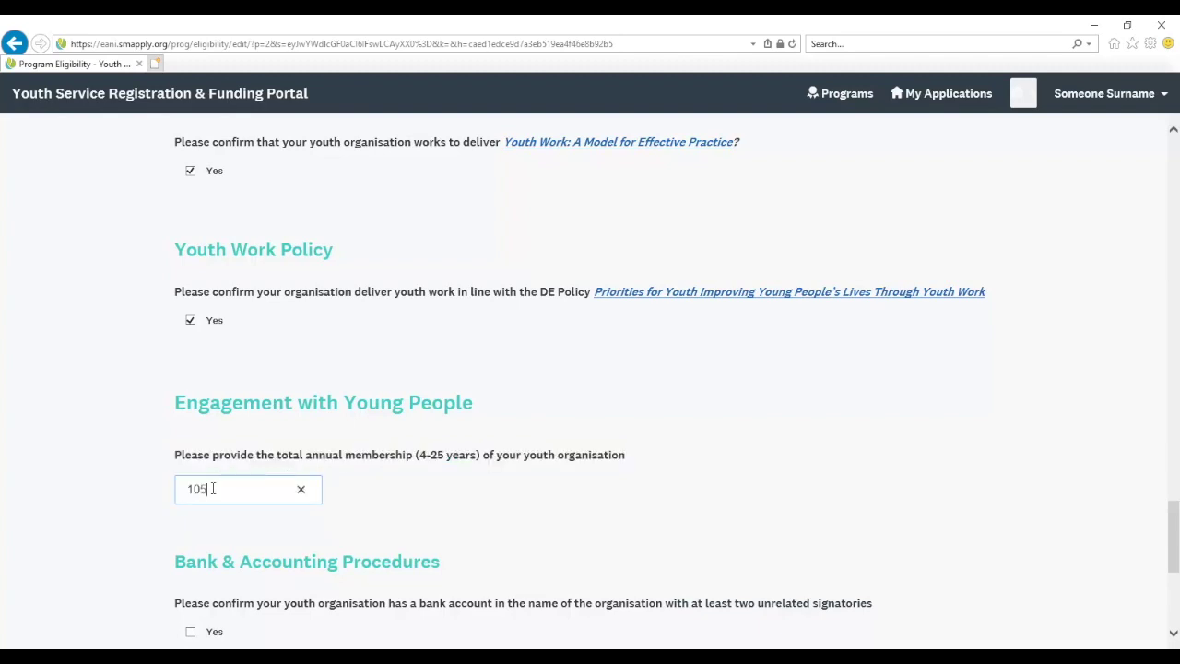
{"action": "scroll", "coordinate": [212, 489], "scroll_direction": "down", "scroll_amount": 2}
{"action": "left_click_drag", "start_coordinate": [175, 391], "coordinate": [860, 409]}
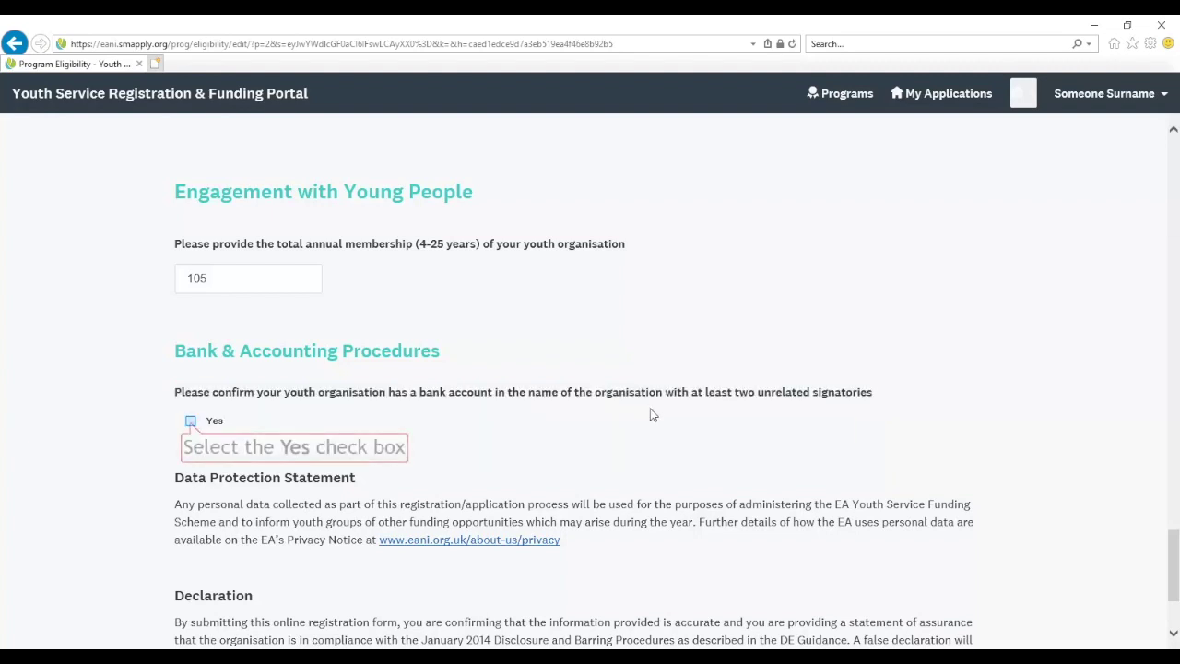
Tick Yes for a bank account with two unrelated signatories
{"action": "left_click", "coordinate": [190, 421]}
{"action": "scroll", "coordinate": [169, 527], "scroll_direction": "down", "scroll_amount": 1}
{"action": "scroll", "coordinate": [169, 528], "scroll_direction": "down", "scroll_amount": 1}
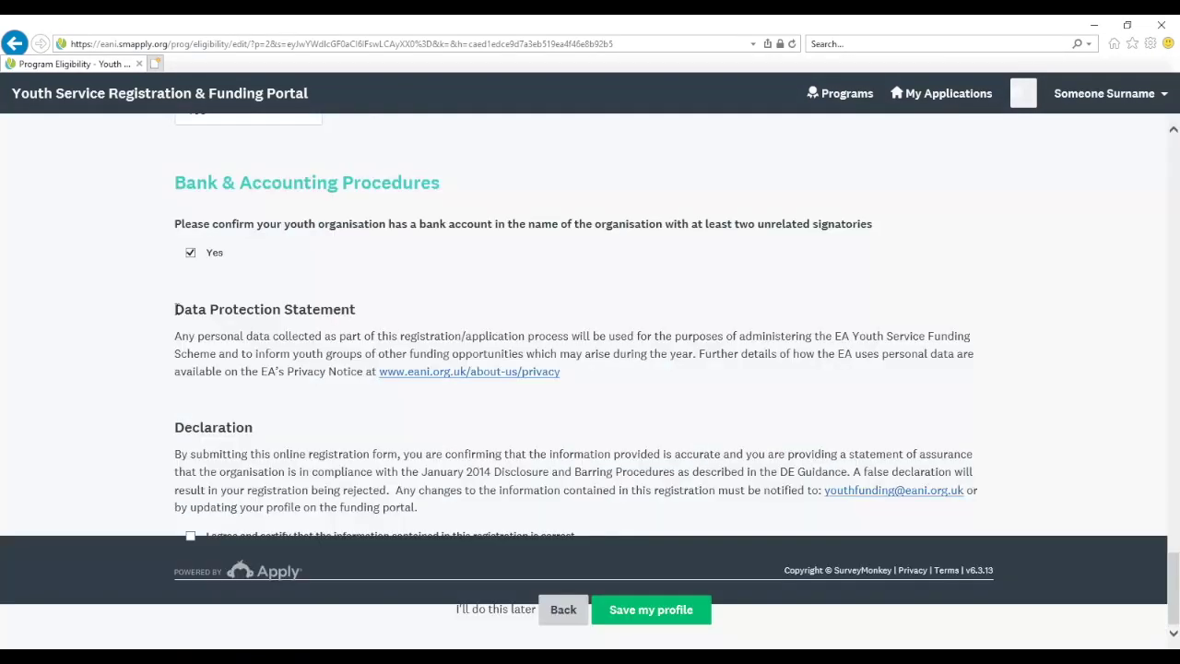
{"action": "left_click_drag", "start_coordinate": [351, 310], "coordinate": [561, 378]}
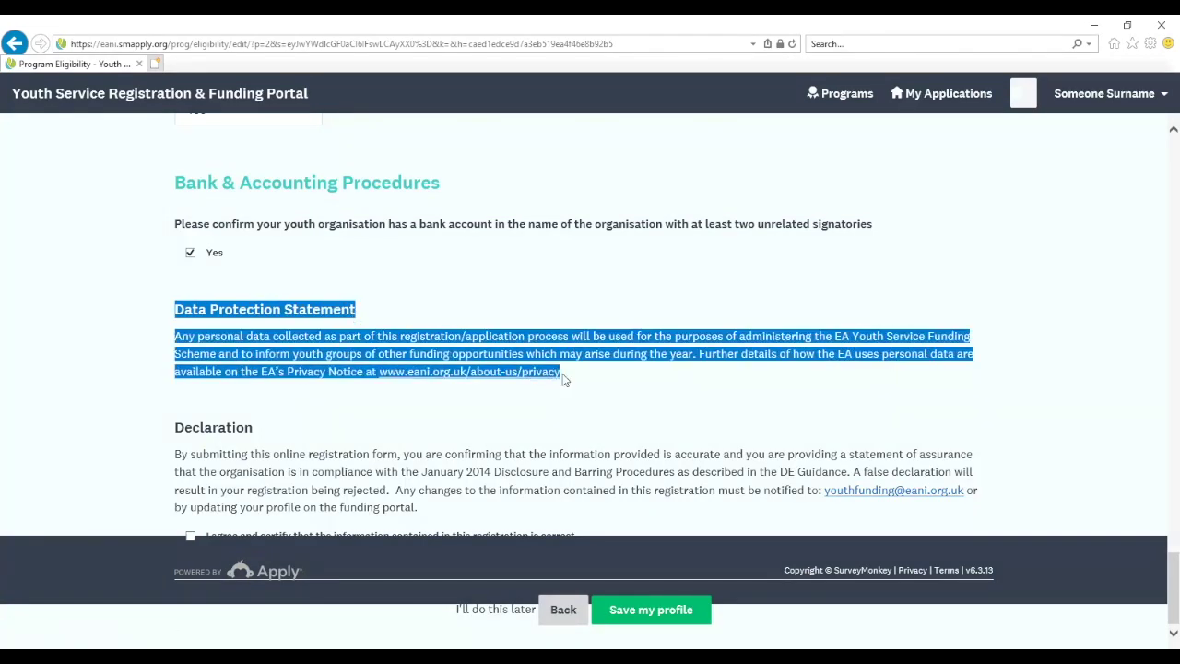
{"action": "left_click", "coordinate": [480, 434]}
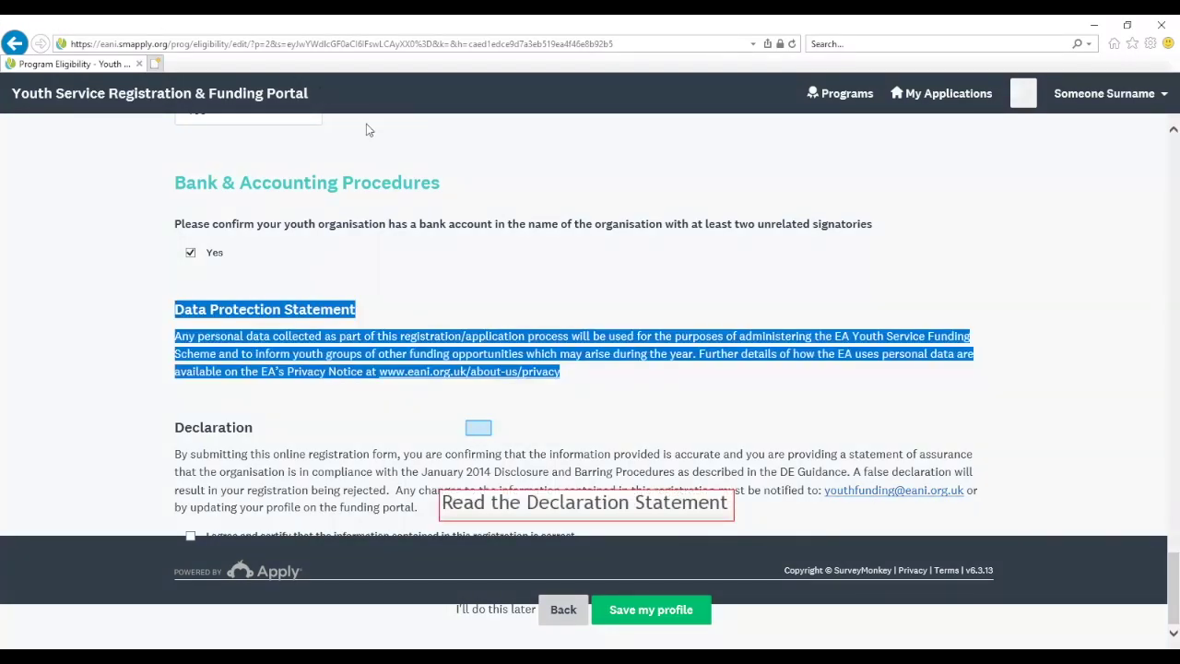
Agree and certify the declaration, then save the profile for submission
{"action": "left_click_drag", "start_coordinate": [480, 409], "coordinate": [430, 526]}
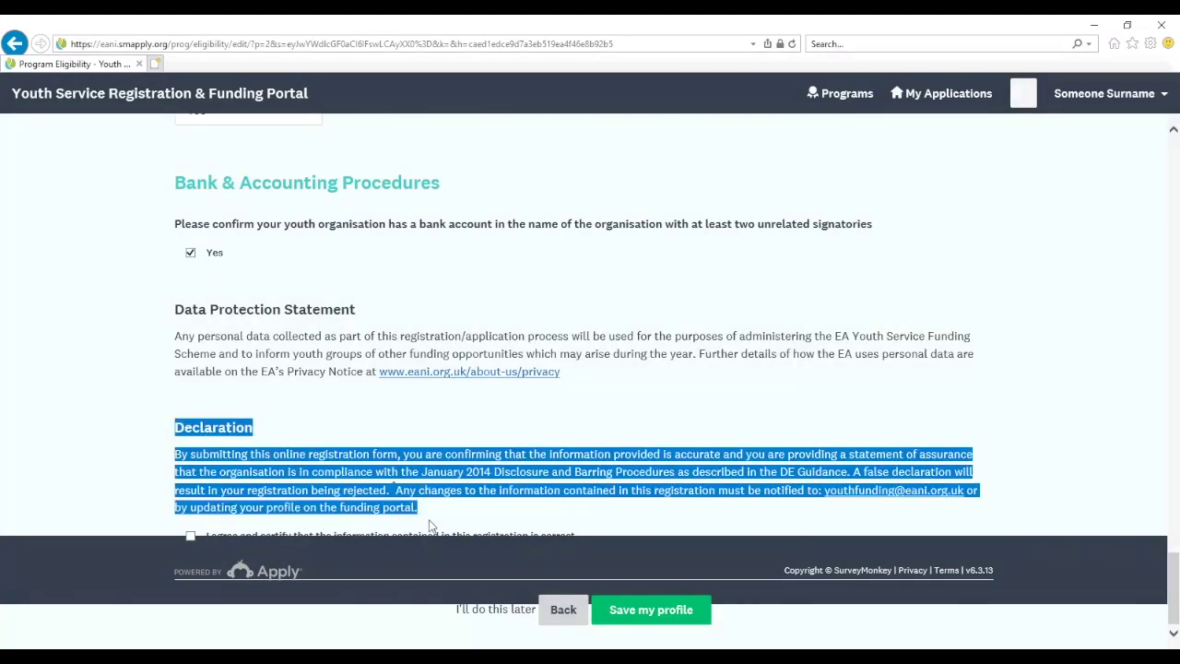
{"action": "left_click", "coordinate": [191, 536]}
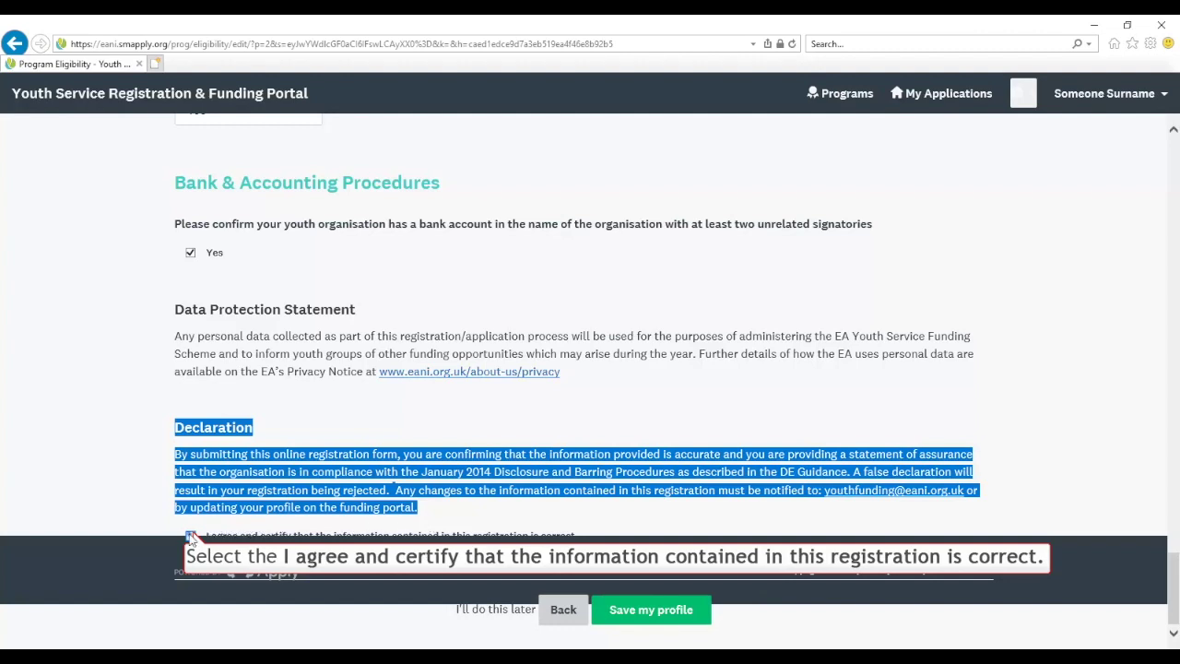
{"action": "left_click", "coordinate": [649, 610]}
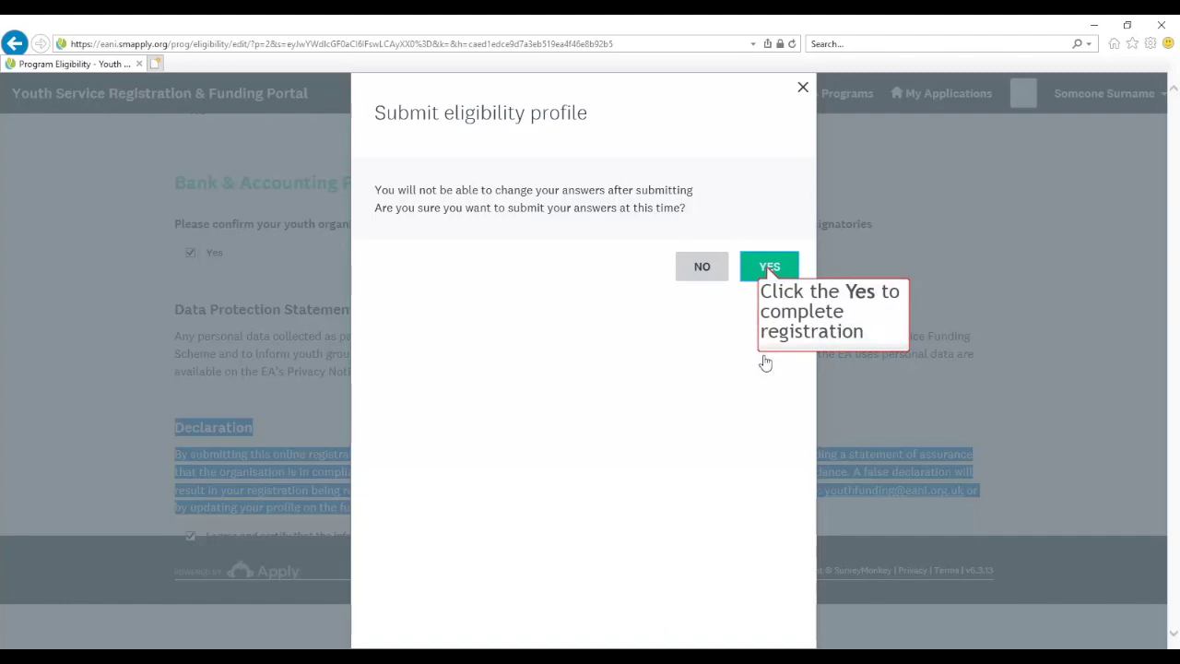
Confirm submission of the eligibility profile and check the Generic/Non-Targeted Funding dates
{"action": "left_click", "coordinate": [767, 268]}
{"action": "scroll", "coordinate": [477, 403], "scroll_direction": "down", "scroll_amount": 1}
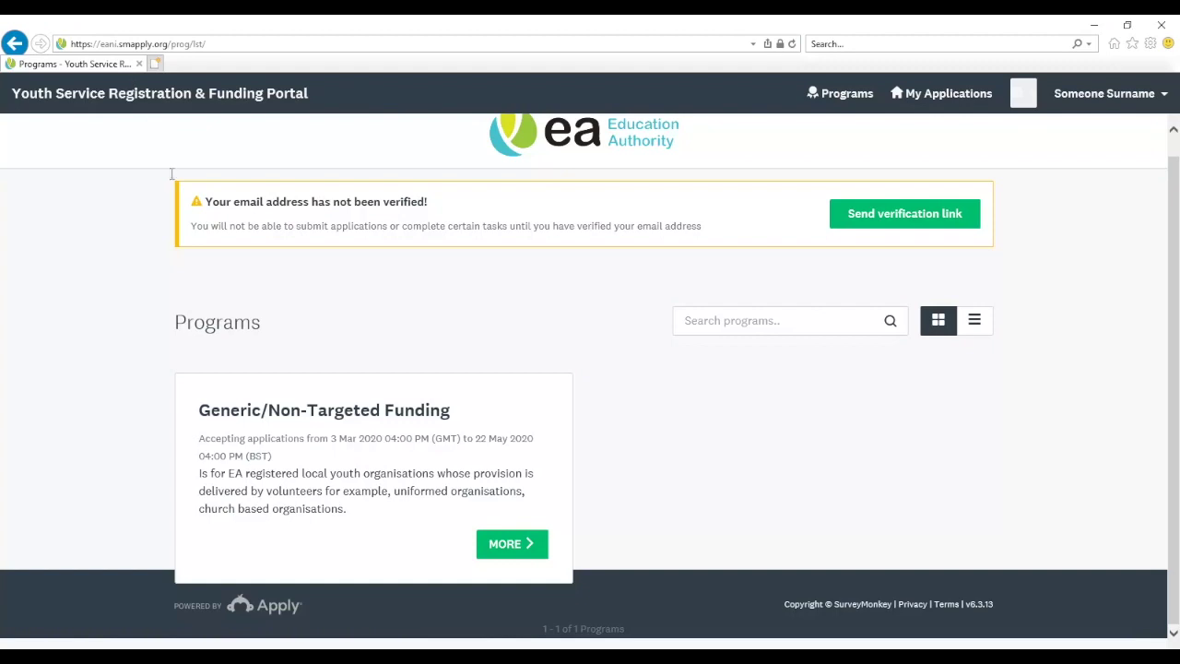
{"action": "left_click_drag", "start_coordinate": [200, 439], "coordinate": [424, 434]}
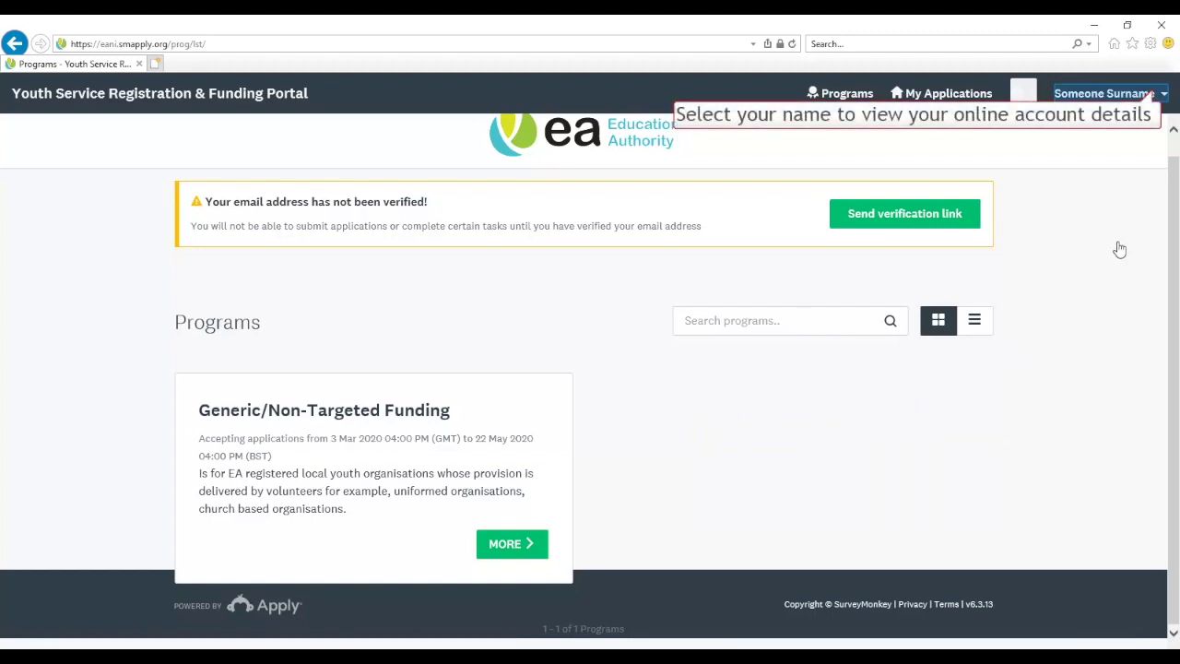
Review the submitted answers under My Account > Eligibility, then log out of the portal
{"action": "left_click", "coordinate": [1155, 96]}
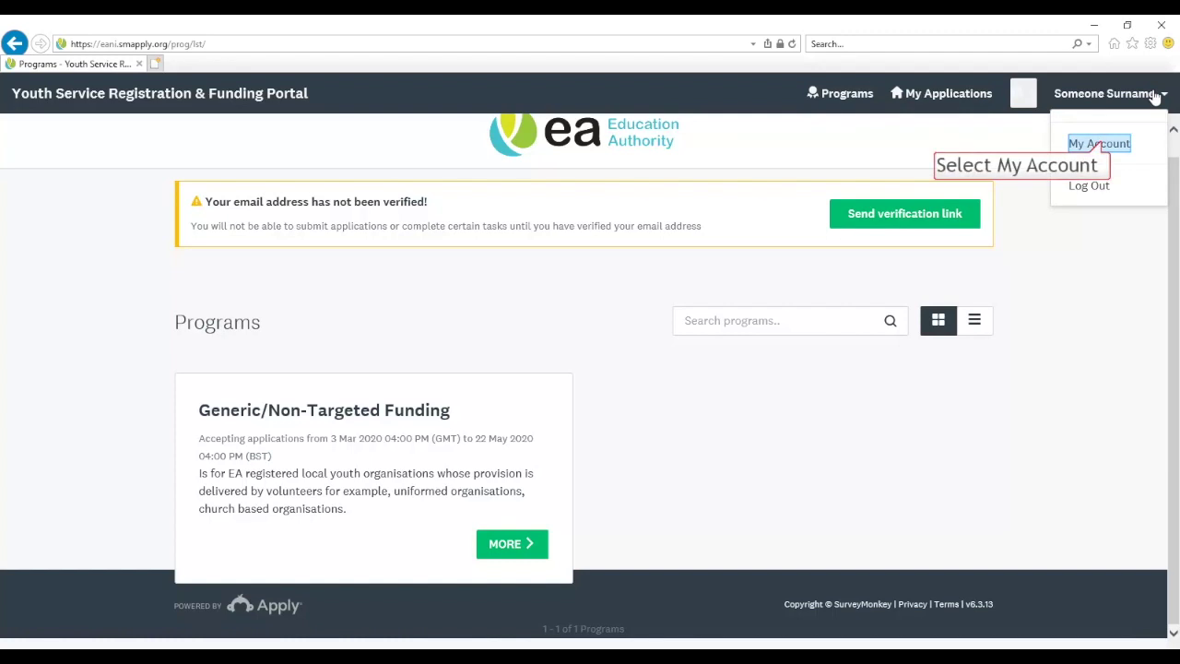
{"action": "left_click", "coordinate": [1102, 144]}
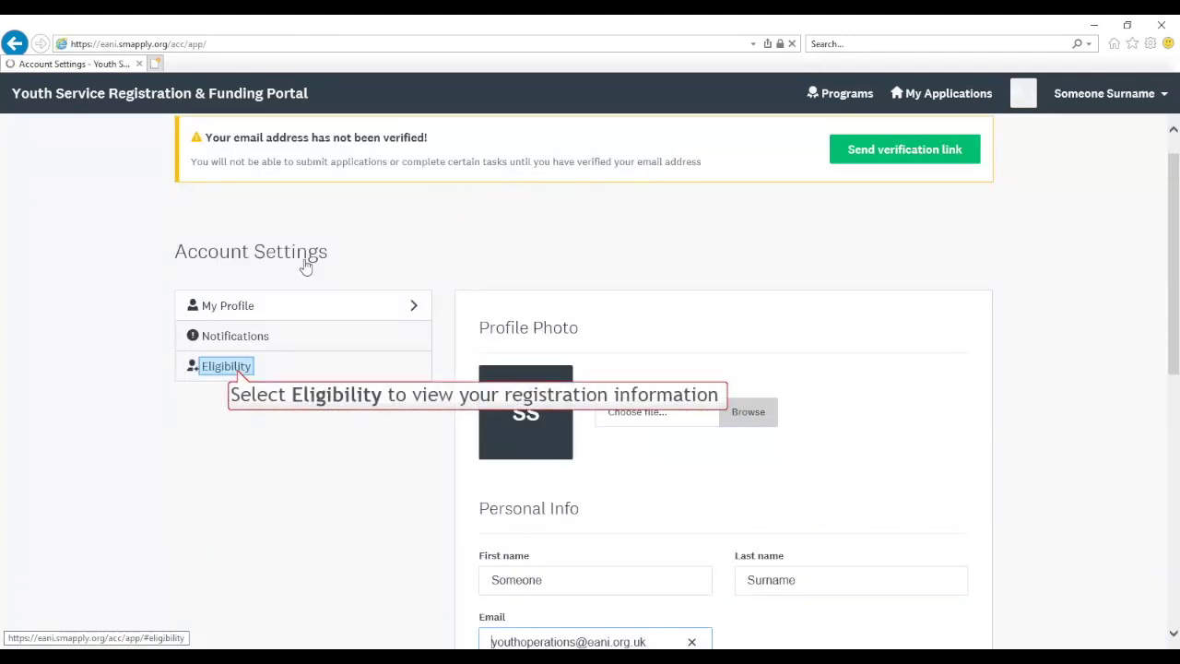
{"action": "left_click", "coordinate": [230, 368]}
{"action": "scroll", "coordinate": [666, 388], "scroll_direction": "down", "scroll_amount": 3}
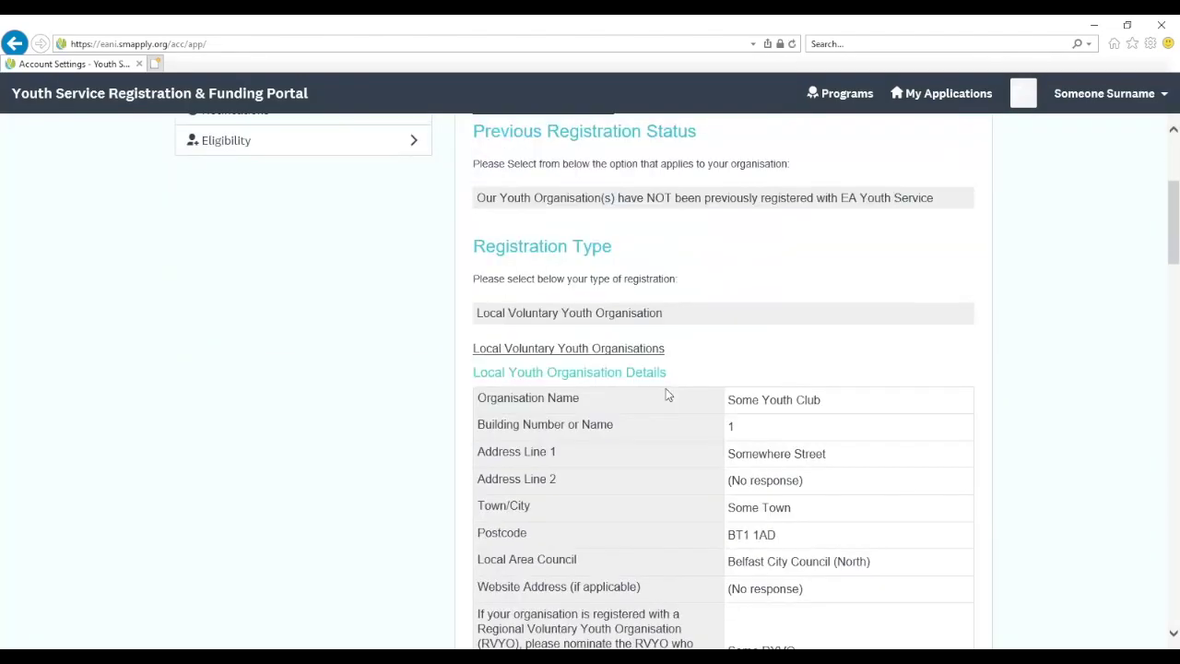
{"action": "scroll", "coordinate": [668, 394], "scroll_direction": "down", "scroll_amount": 9}
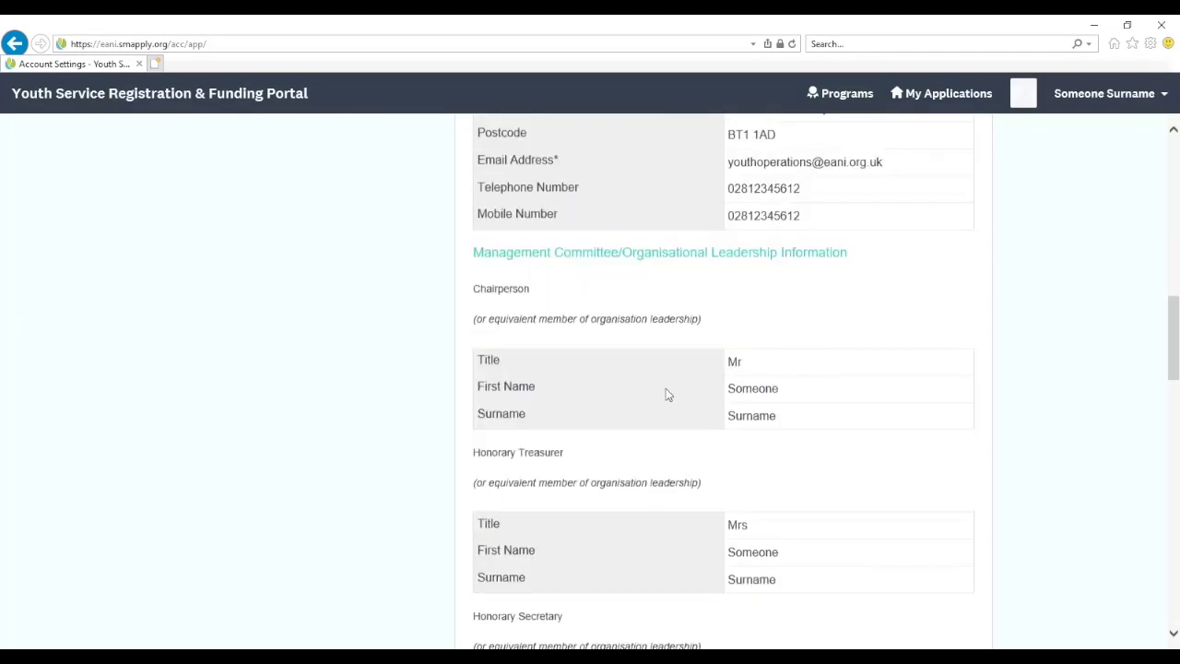
{"action": "scroll", "coordinate": [668, 395], "scroll_direction": "down", "scroll_amount": 9}
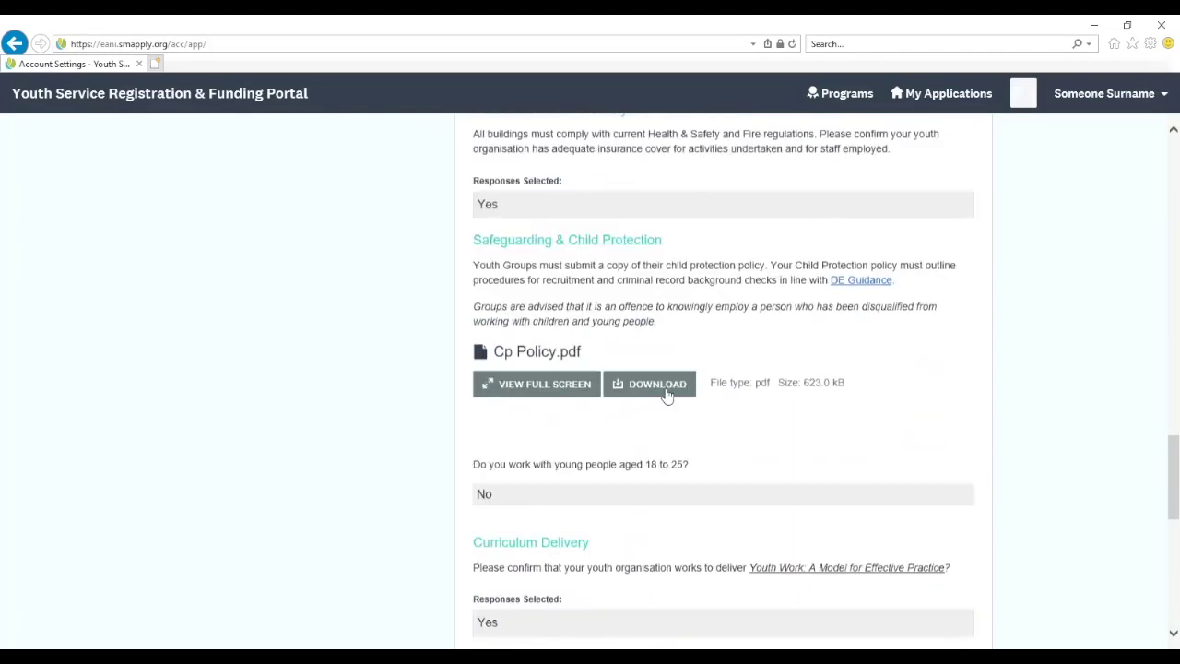
{"action": "scroll", "coordinate": [668, 395], "scroll_direction": "down", "scroll_amount": 8}
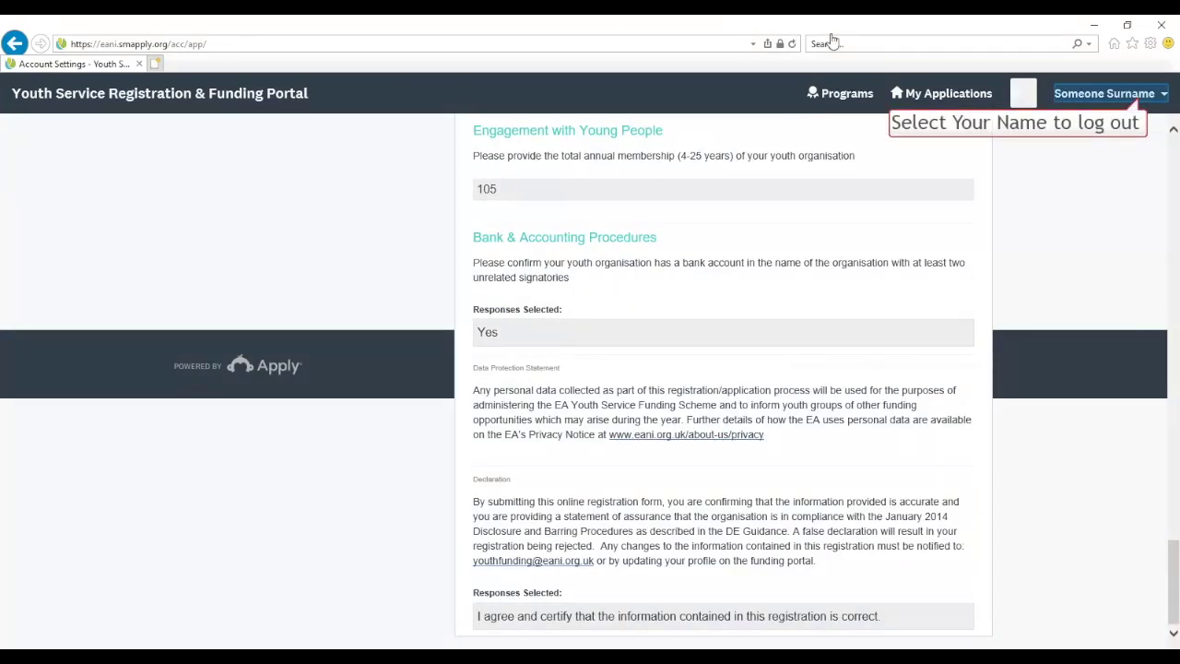
{"action": "left_click", "coordinate": [1140, 103]}
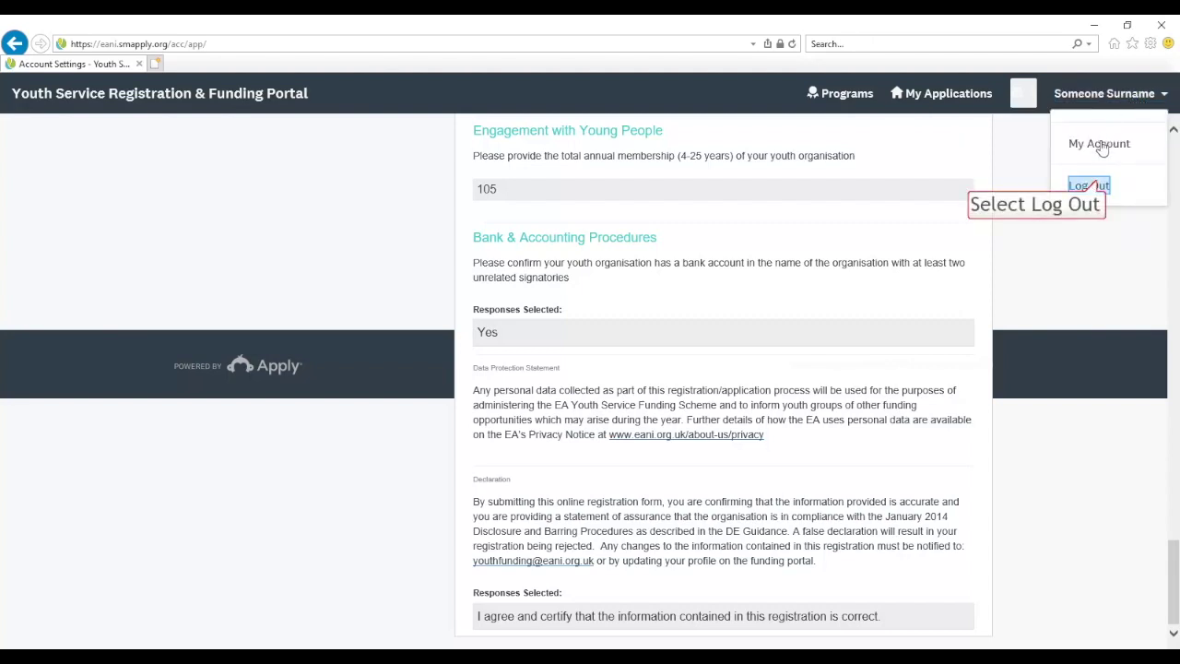
{"action": "left_click", "coordinate": [1096, 186]}
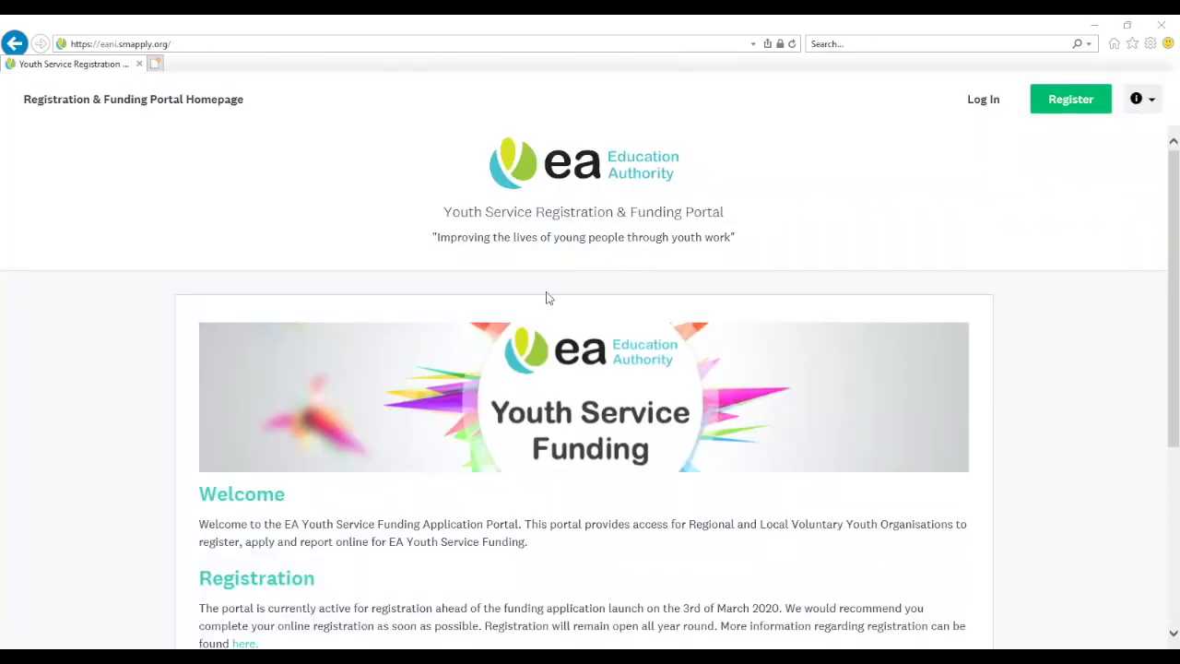